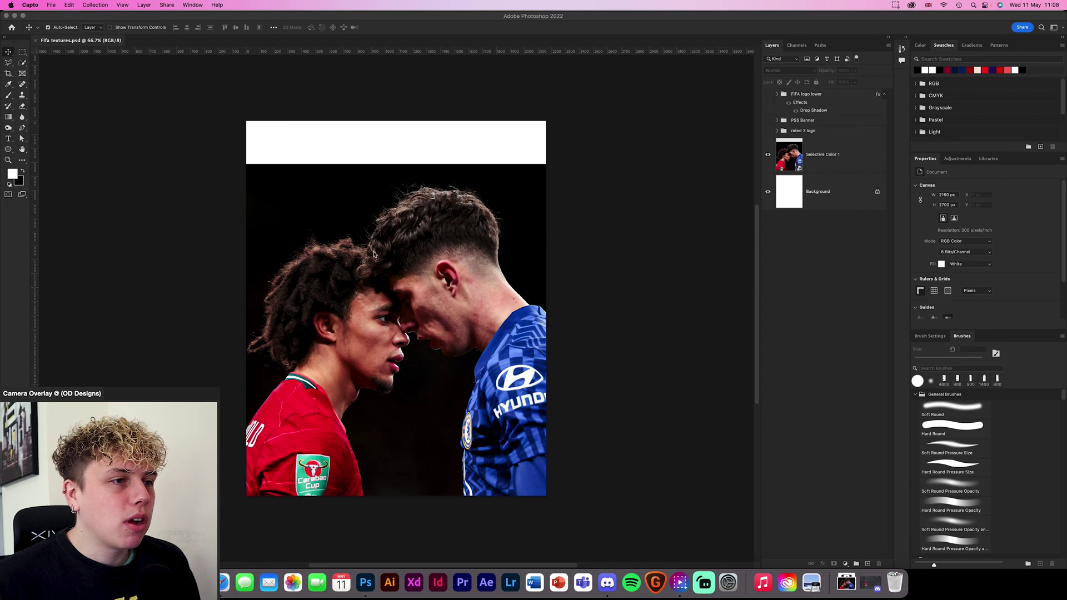
# Step: Inspect the adjustment layers and smart filters inside the Selective Color 1 smart object and close its contents again
pyautogui.click(385, 294)
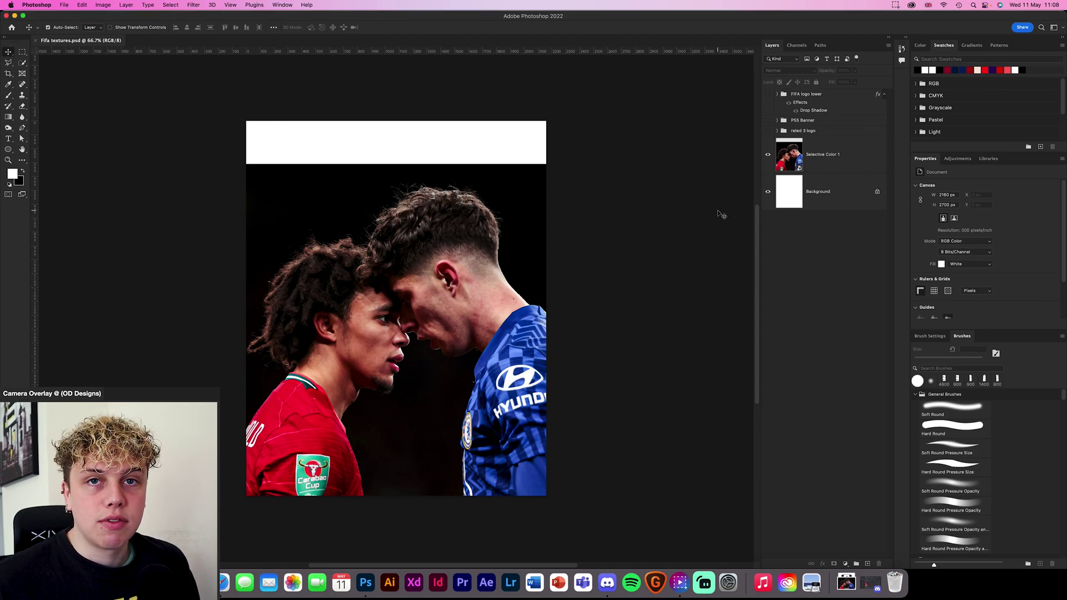
pyautogui.doubleClick(798, 159)
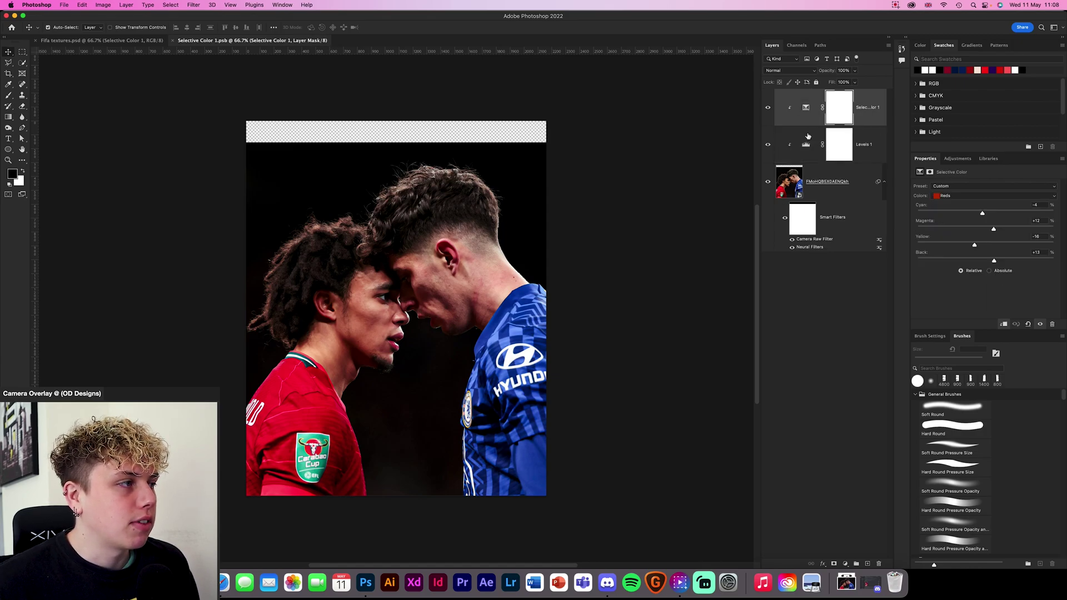
pyautogui.click(173, 40)
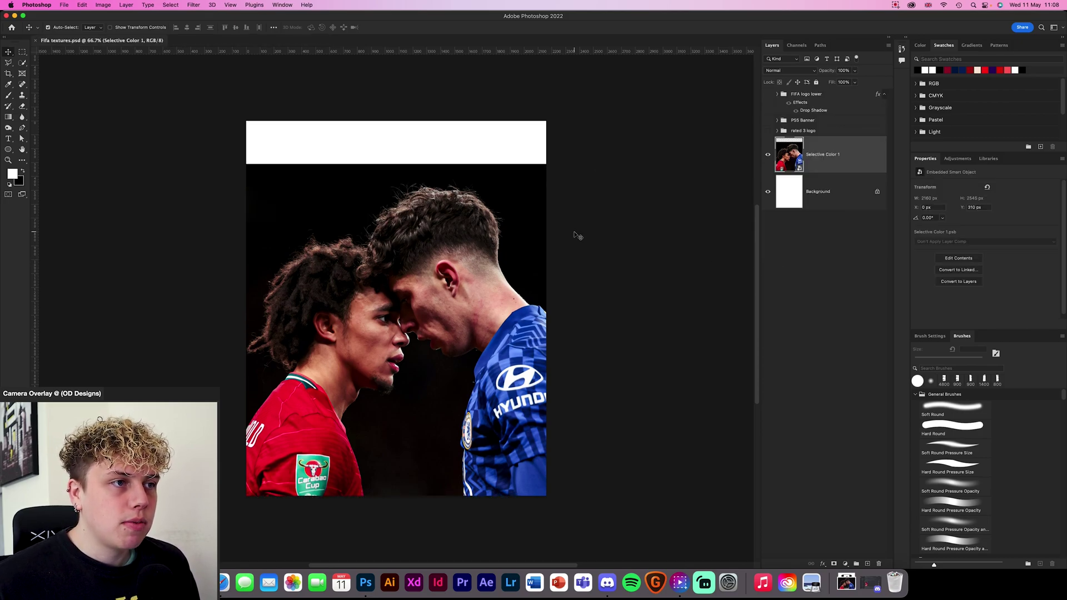
# Step: Create a new 2160 x 2700 px RGB document at 300 pixels/inch with a white background
pyautogui.rightClick(187, 40)
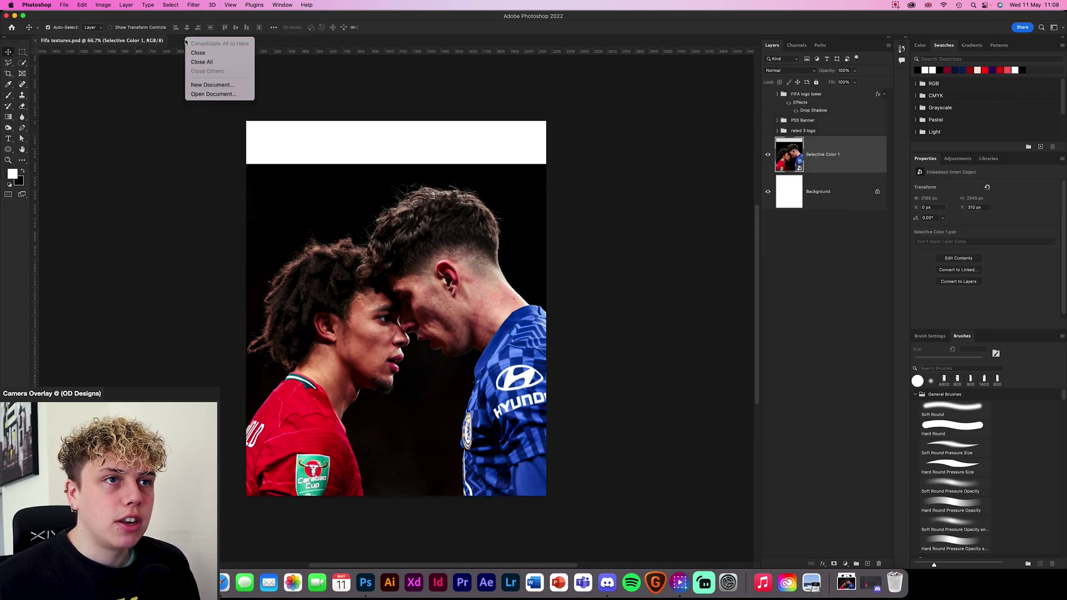
pyautogui.click(200, 86)
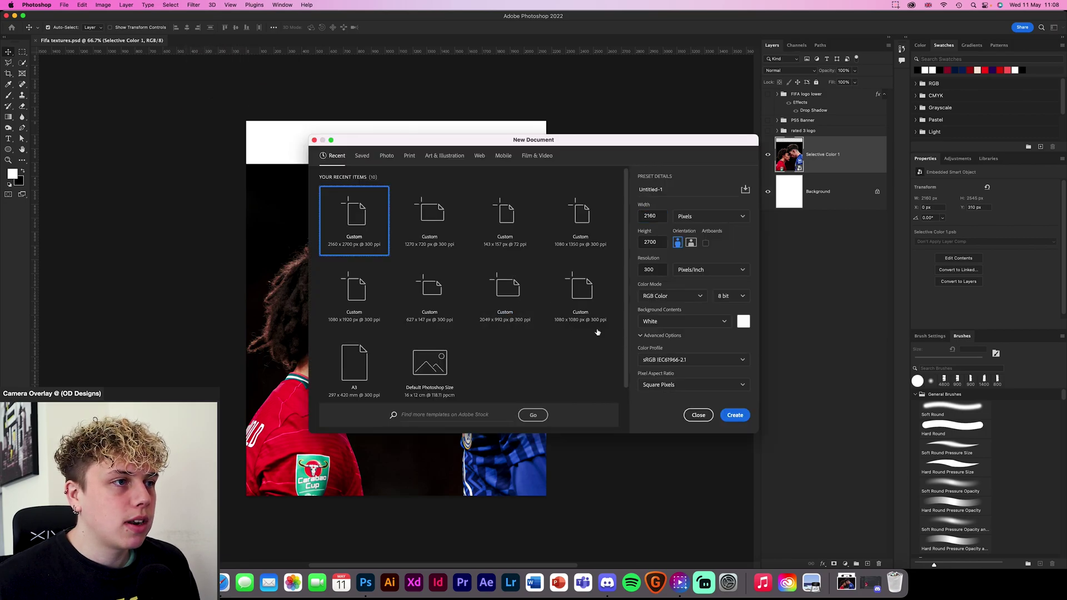
pyautogui.doubleClick(660, 216)
pyautogui.moveTo(659, 243); pyautogui.dragTo(636, 242)
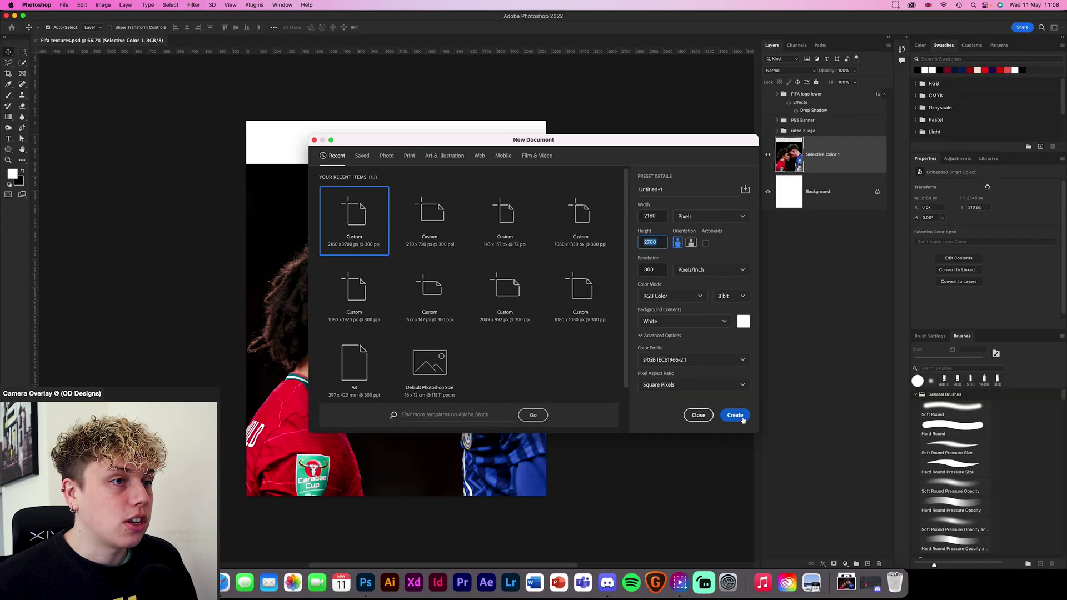
pyautogui.click(884, 500)
# Step: Copy the Selective Color 1 photo from Fifa textures.psd into the new document, aligned with the canvas's bottom edge
pyautogui.click(140, 39)
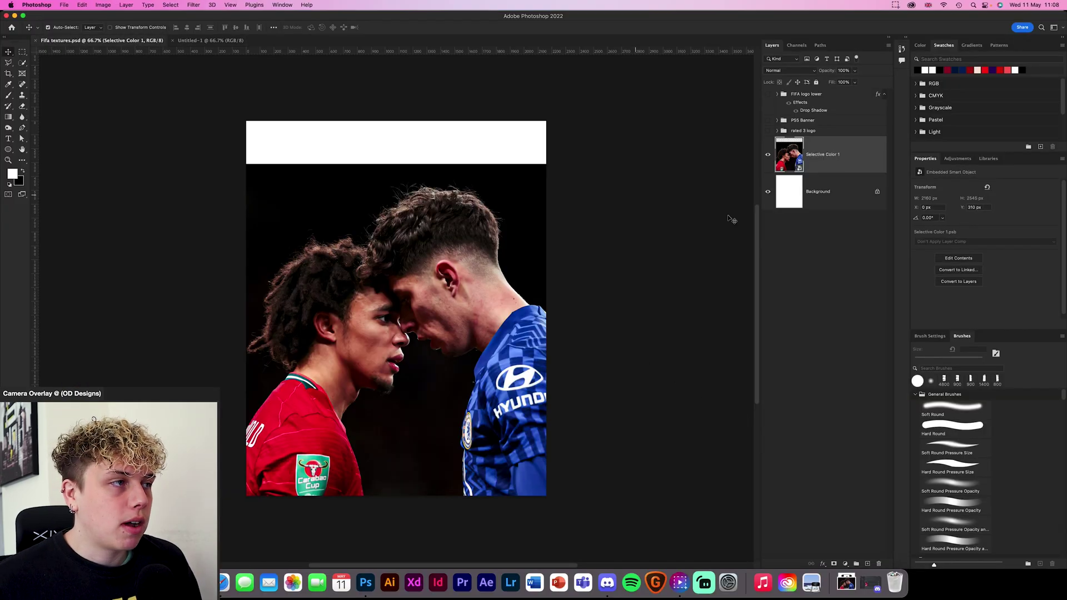
pyautogui.moveTo(836, 160); pyautogui.dragTo(398, 321)
pyautogui.hotkey('ctrl', 't')
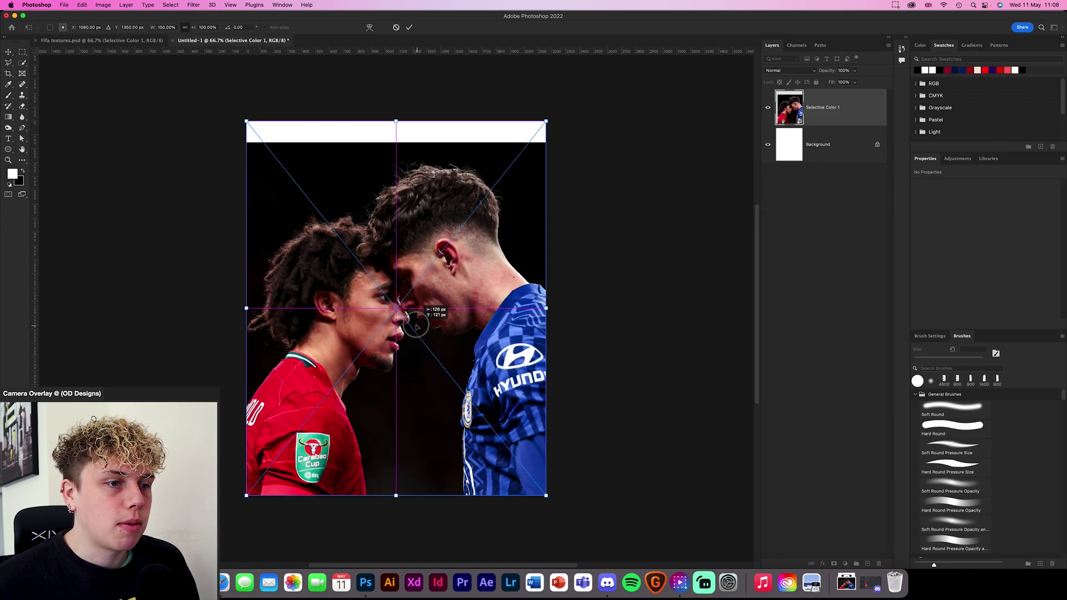
pyautogui.click(409, 28)
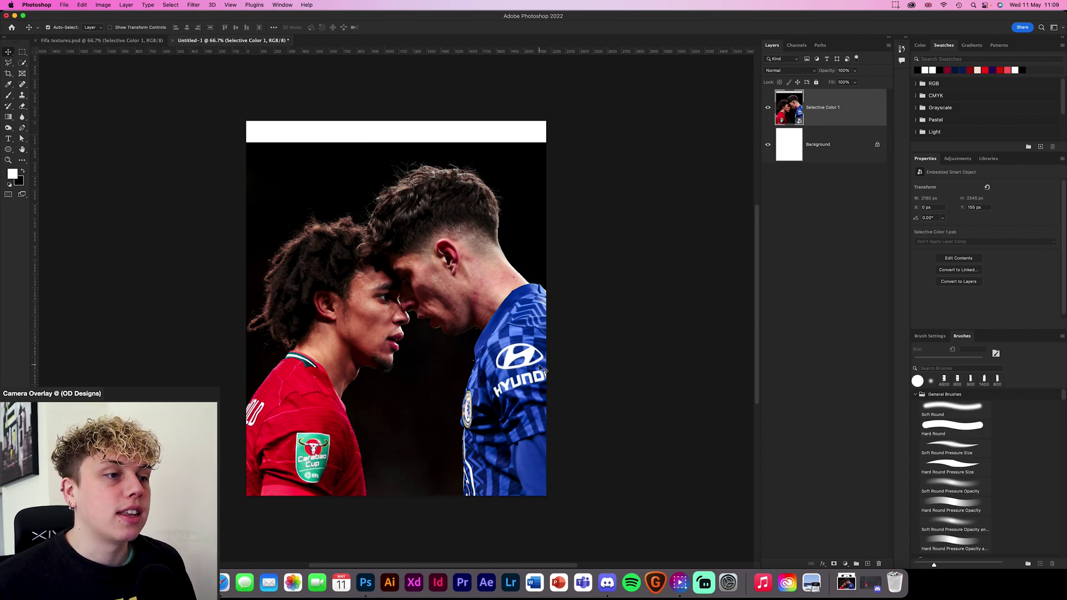
# Step: Make the PS5 Banner group in Fifa textures.psd visible and copy it into the new document over the upper part of the photo
pyautogui.click(69, 43)
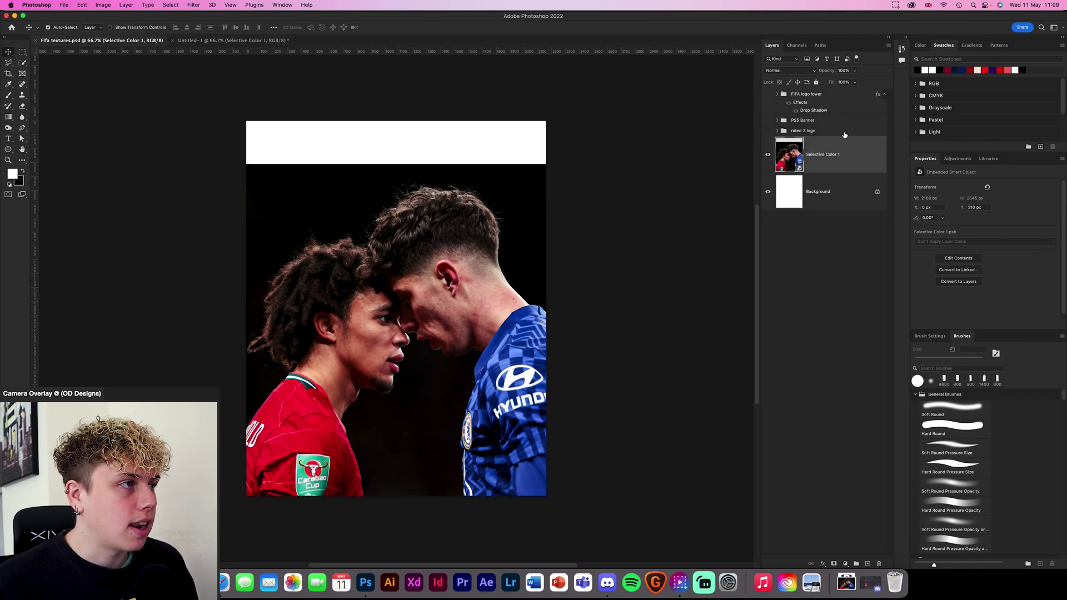
pyautogui.click(840, 121)
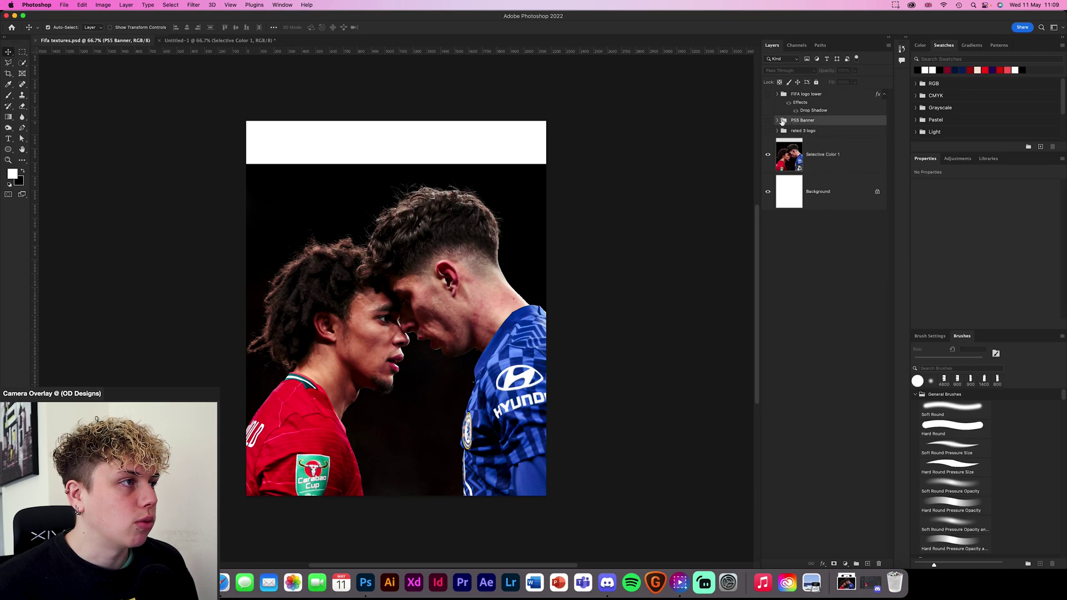
pyautogui.click(768, 122)
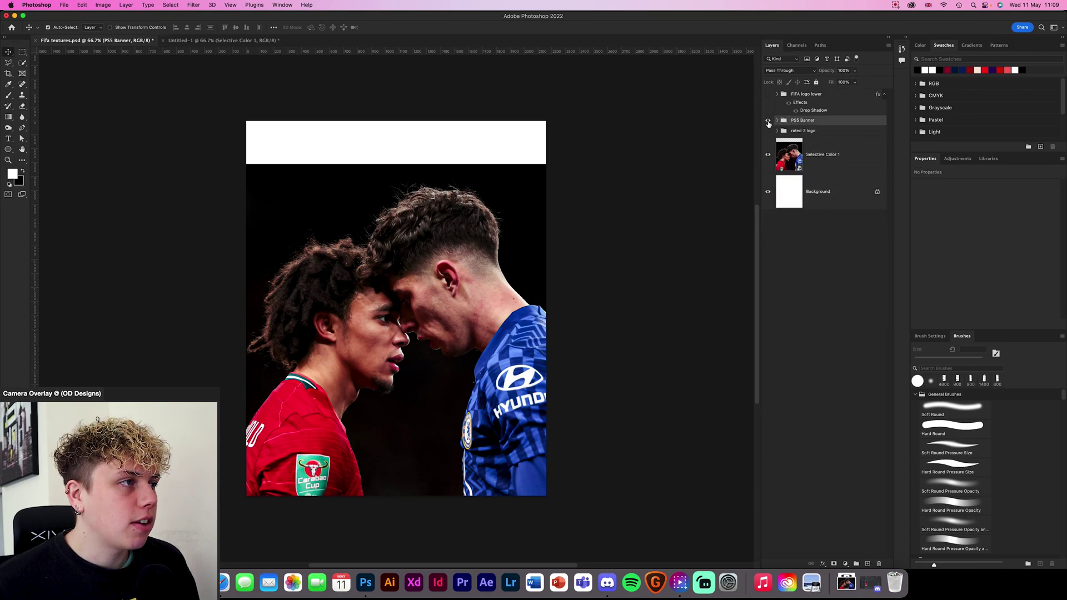
pyautogui.press('super+t')
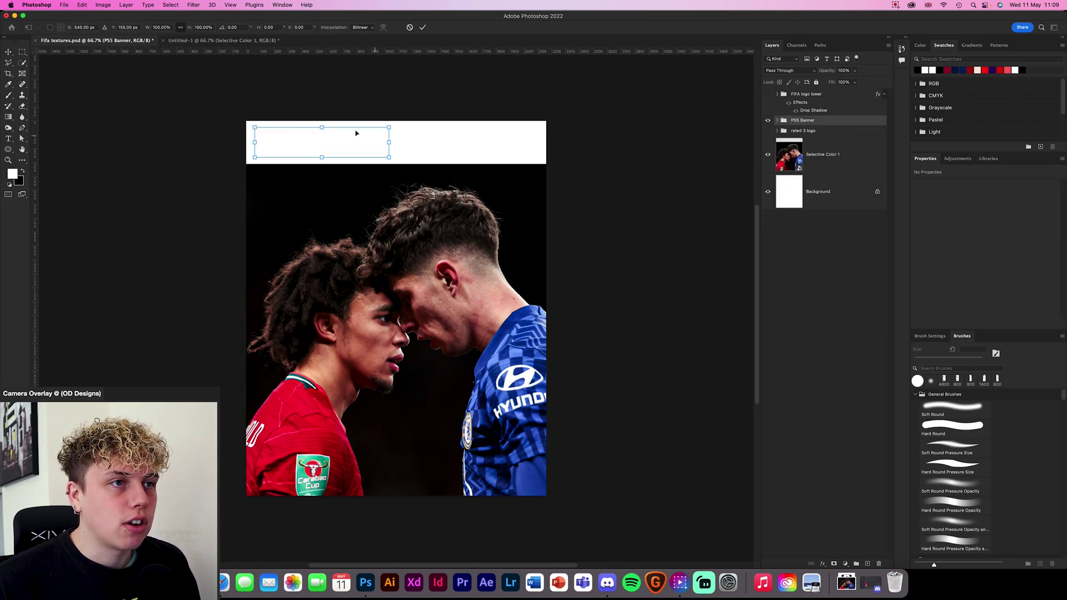
pyautogui.moveTo(345, 139); pyautogui.dragTo(361, 184)
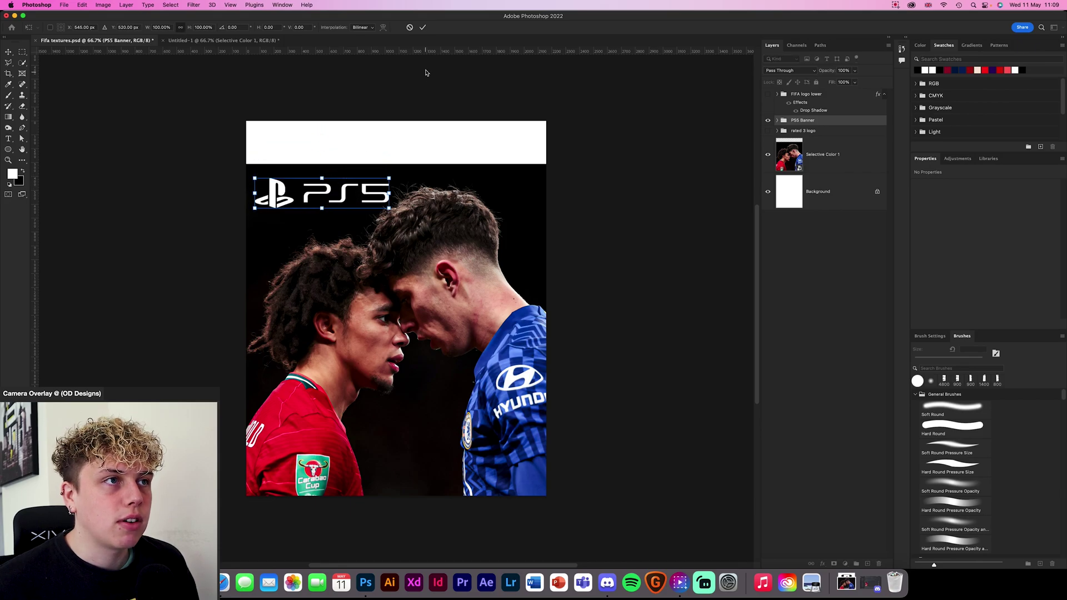
pyautogui.press('Escape')
pyautogui.moveTo(828, 121); pyautogui.dragTo(339, 199)
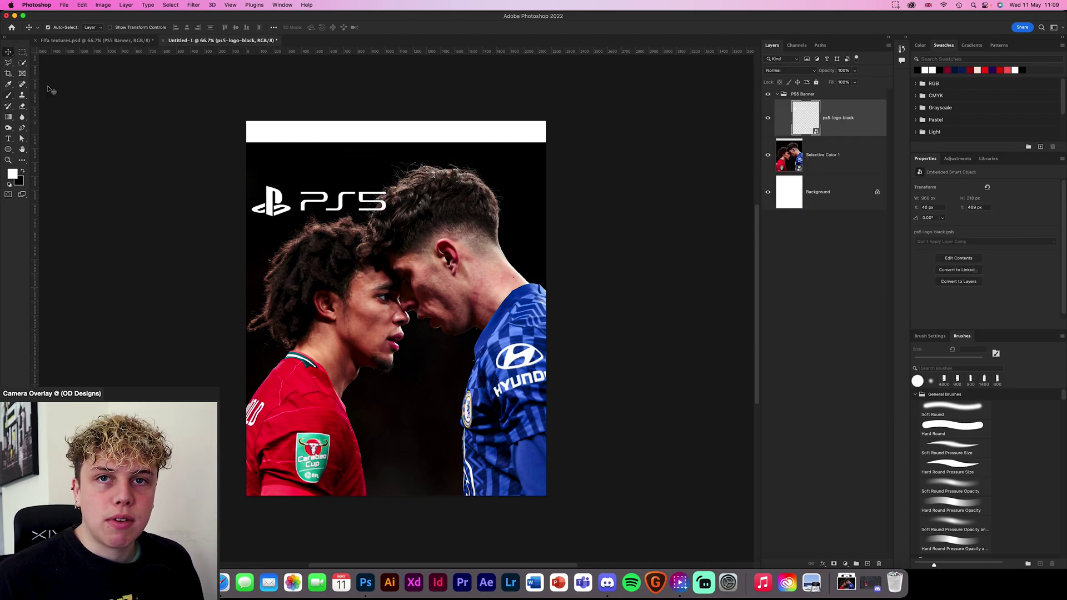
# Step: Draw a black rectangle about 2314 x 303 px across the top of the canvas, covering the white gap above the photo
pyautogui.click(9, 149)
pyautogui.click(32, 149)
pyautogui.moveTo(233, 114); pyautogui.dragTo(554, 151)
pyautogui.moveTo(394, 154); pyautogui.dragTo(394, 157)
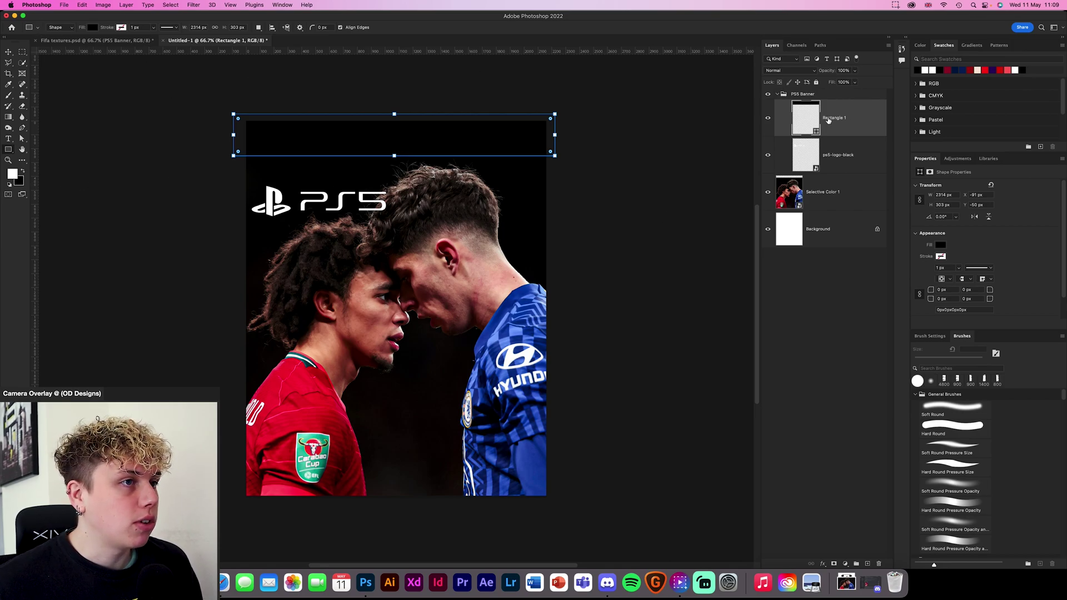
pyautogui.moveTo(8, 150); pyautogui.dragTo(35, 143)
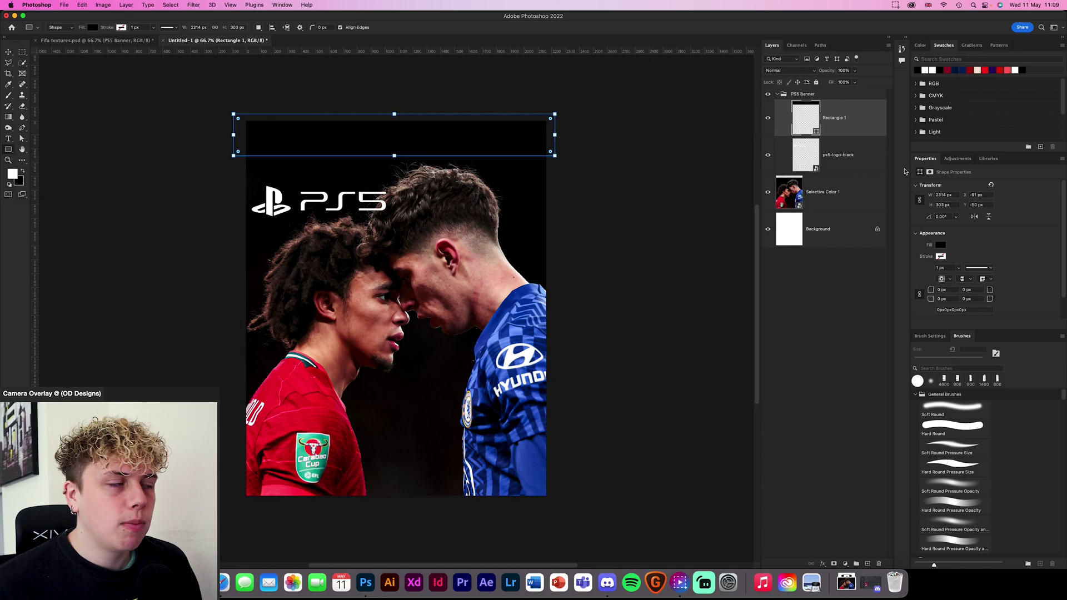
# Step: Apply a linear Gradient Overlay from #2531ad to #2c7ce0 at 0° and 100% opacity to the banner rectangle
pyautogui.doubleClick(863, 121)
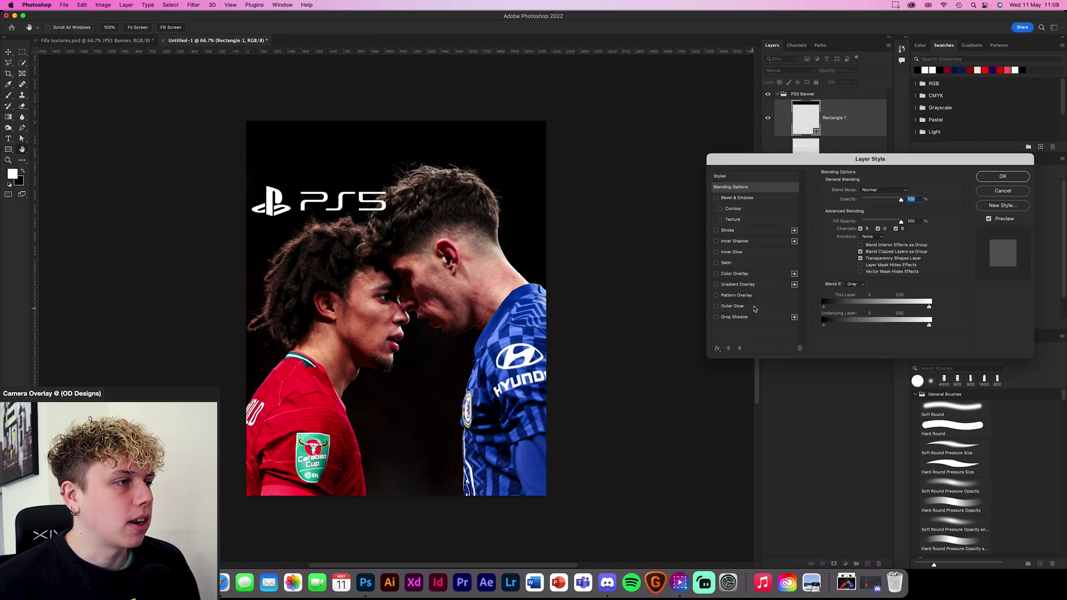
pyautogui.click(745, 285)
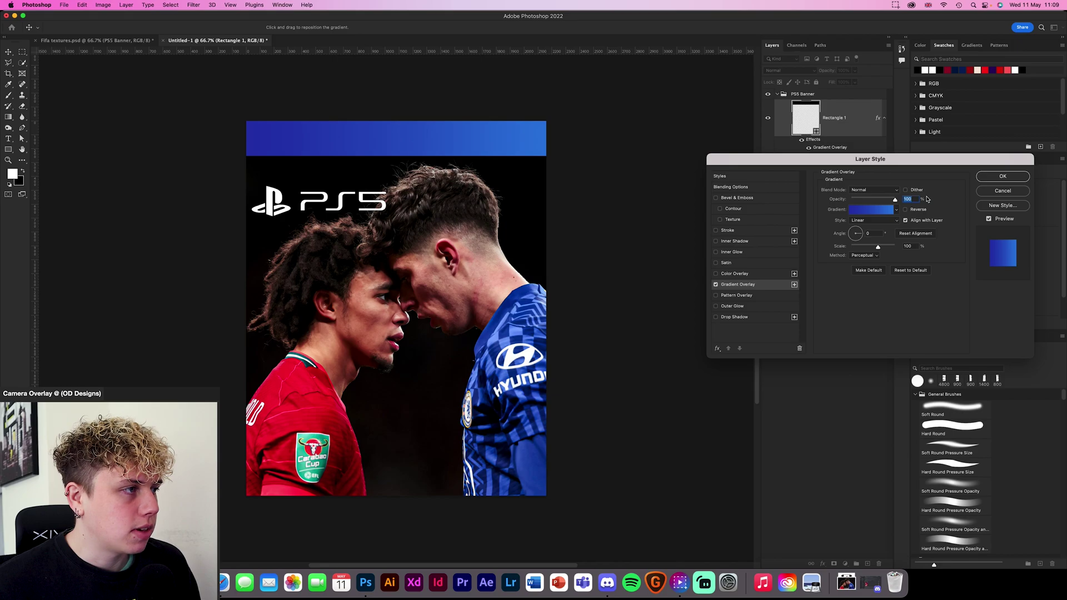
pyautogui.click(870, 212)
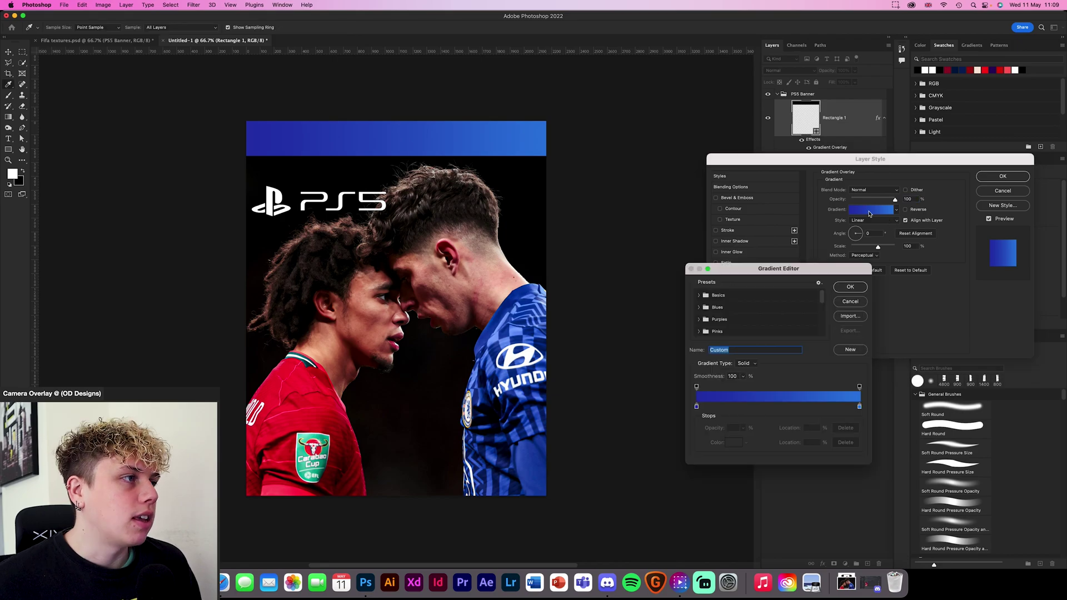
pyautogui.doubleClick(697, 406)
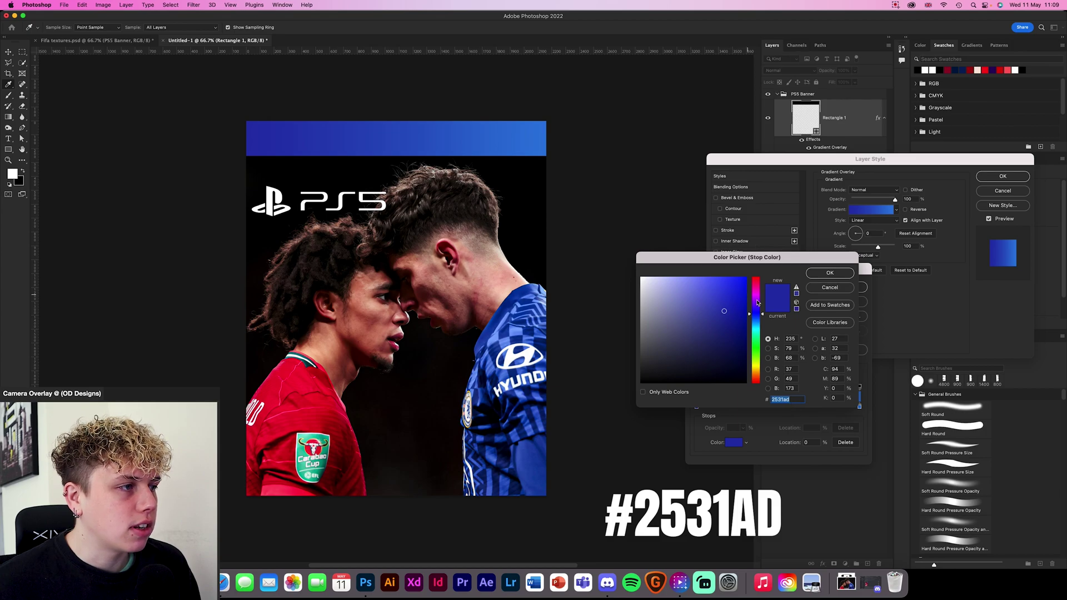
pyautogui.click(832, 272)
pyautogui.doubleClick(859, 407)
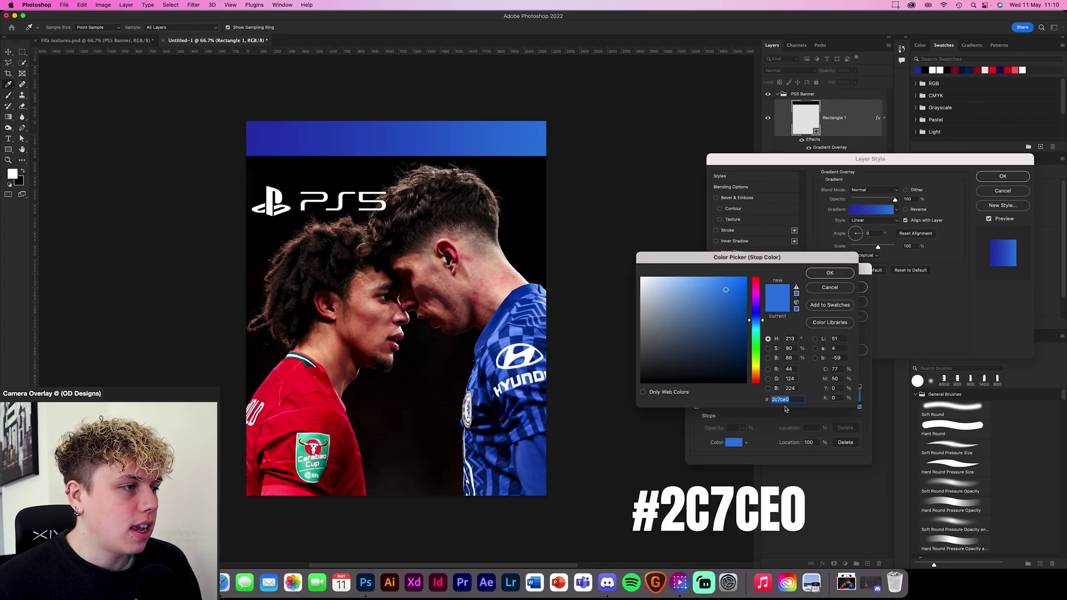
pyautogui.click(842, 273)
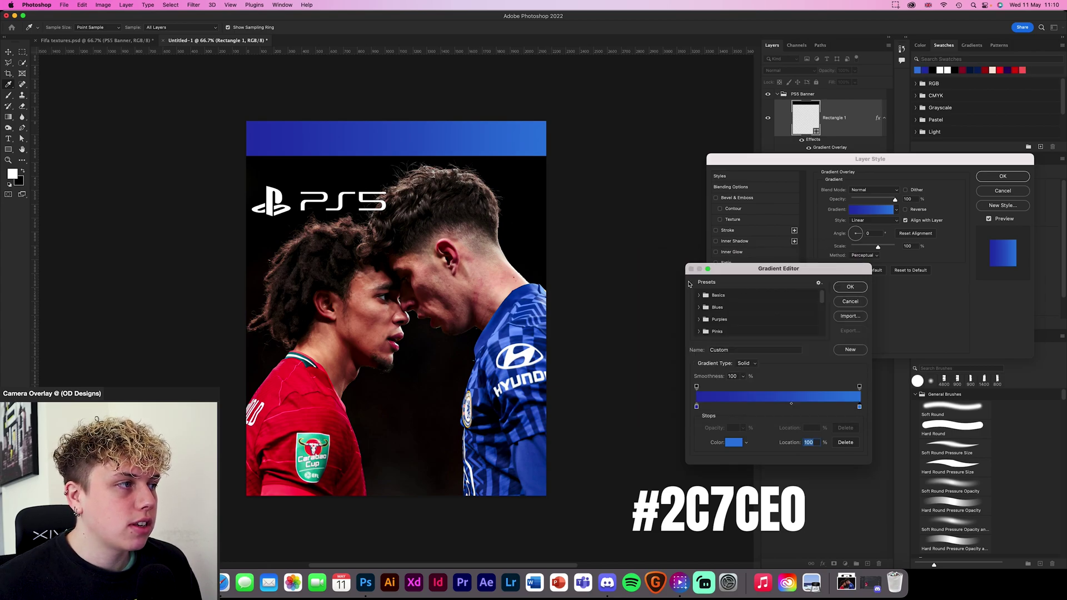
pyautogui.click(851, 287)
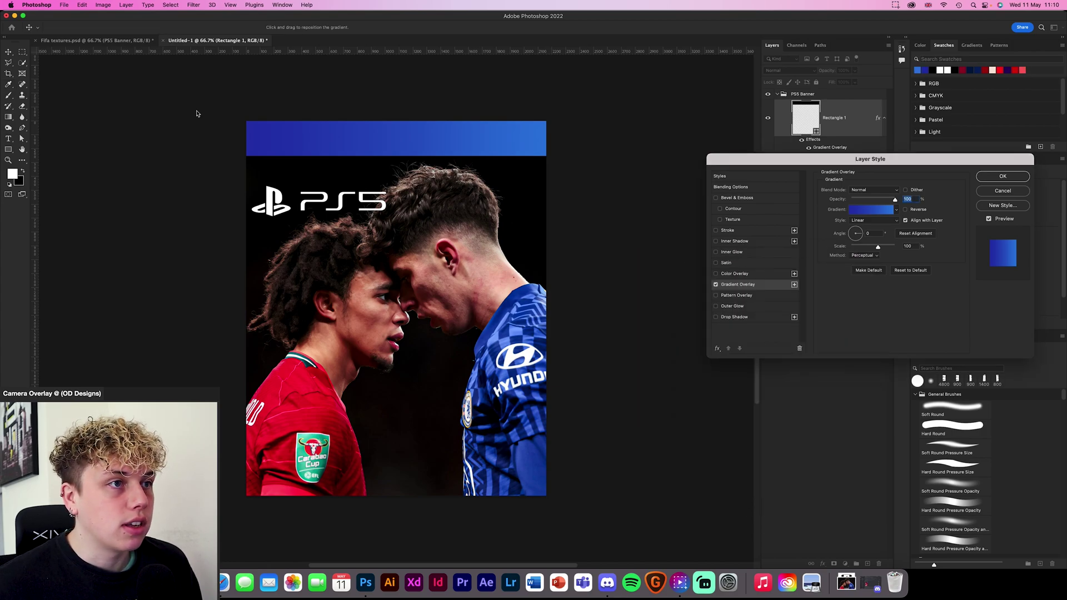
pyautogui.click(1002, 176)
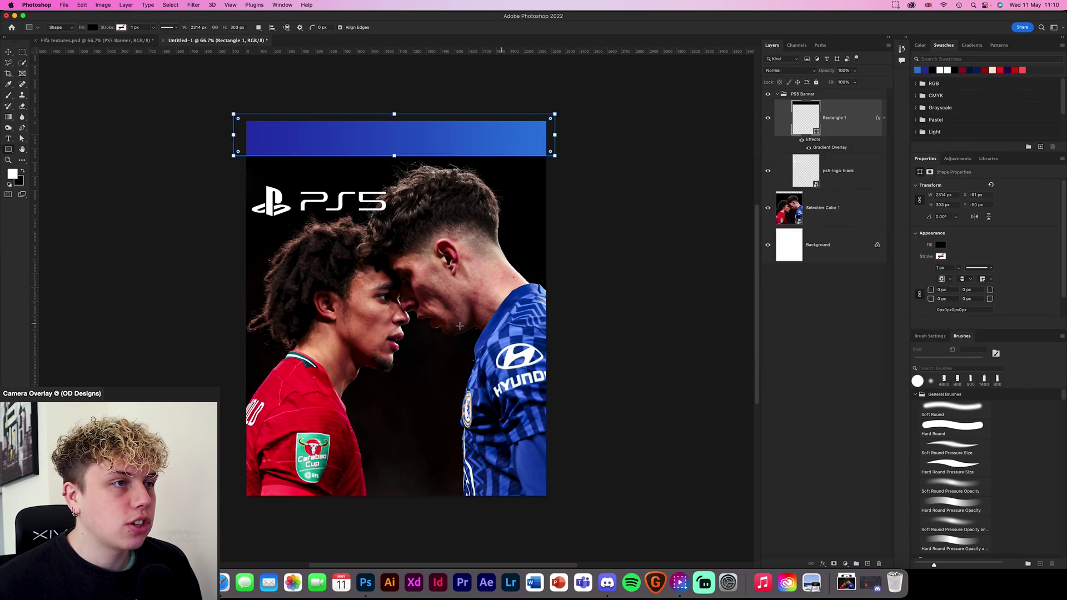
# Step: Shift the photo slightly down and extend the blue banner rectangle downward to about 111% of its height
pyautogui.click(10, 53)
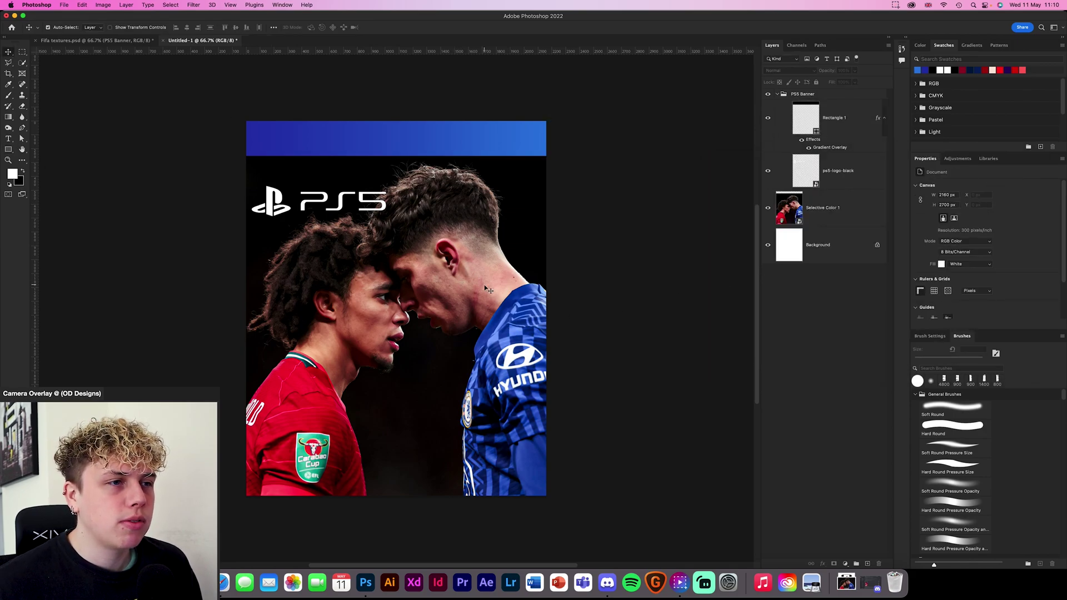
pyautogui.moveTo(450, 256); pyautogui.dragTo(447, 257)
pyautogui.click(417, 141)
pyautogui.hotkey('ctrl', 't')
pyautogui.moveTo(394, 156); pyautogui.dragTo(394, 160)
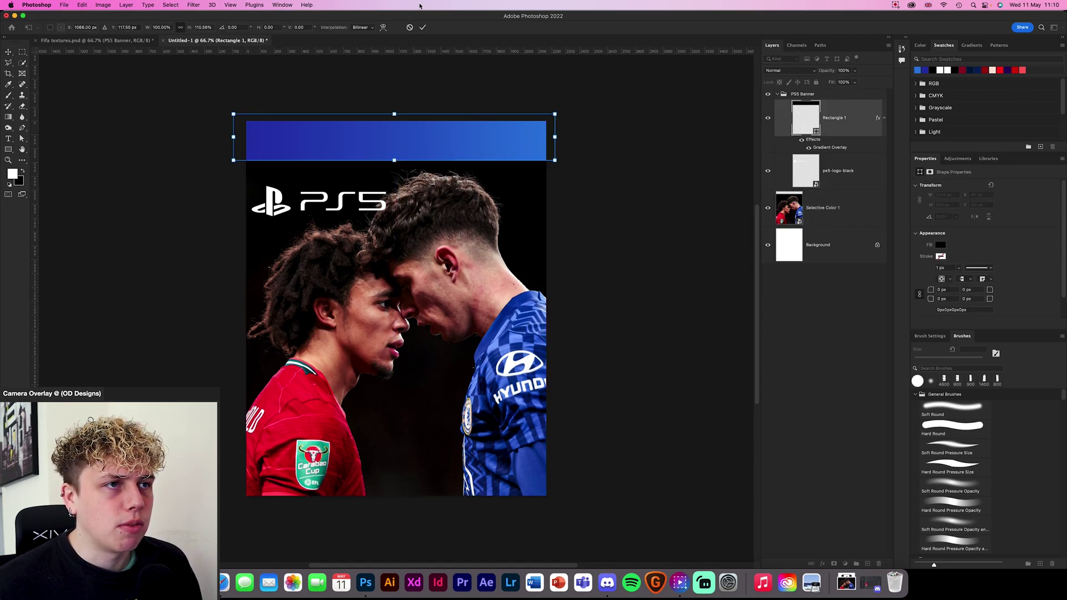
pyautogui.click(423, 28)
# Step: Place the PS5 logo on the blue banner at about X 40 px, Y 38 px and stack its layer above the rectangle
pyautogui.moveTo(363, 196); pyautogui.dragTo(362, 130)
pyautogui.moveTo(855, 184); pyautogui.dragTo(855, 111)
pyautogui.hotkey('ctrl', 't')
pyautogui.moveTo(343, 130); pyautogui.dragTo(344, 144)
pyautogui.click(409, 27)
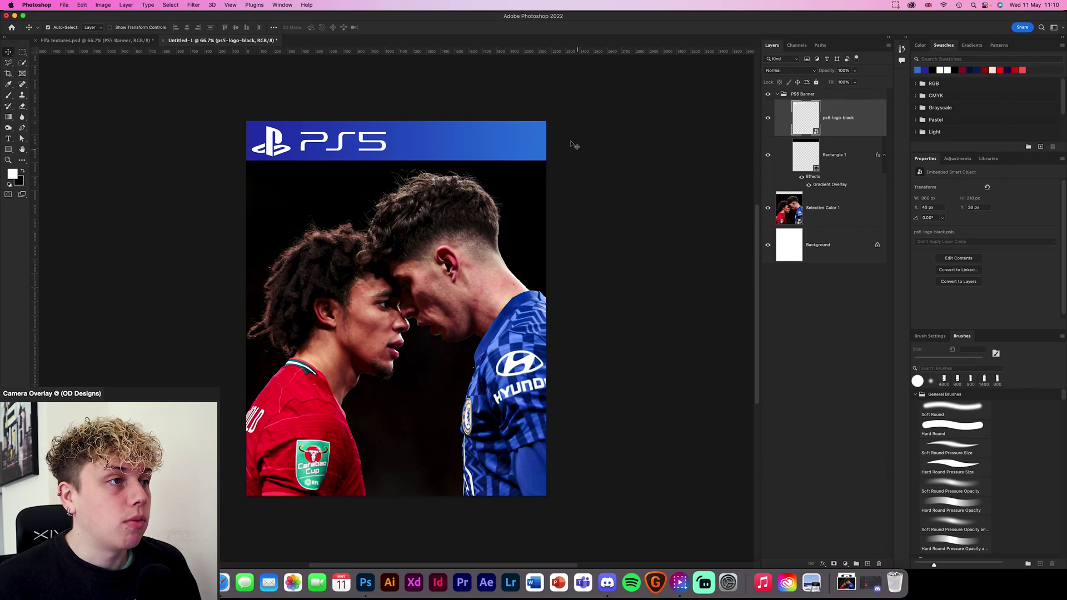
# Step: Draw a thin white rectangle about 2178 x 21 px along the lower edge of the blue banner
pyautogui.press('super+1')
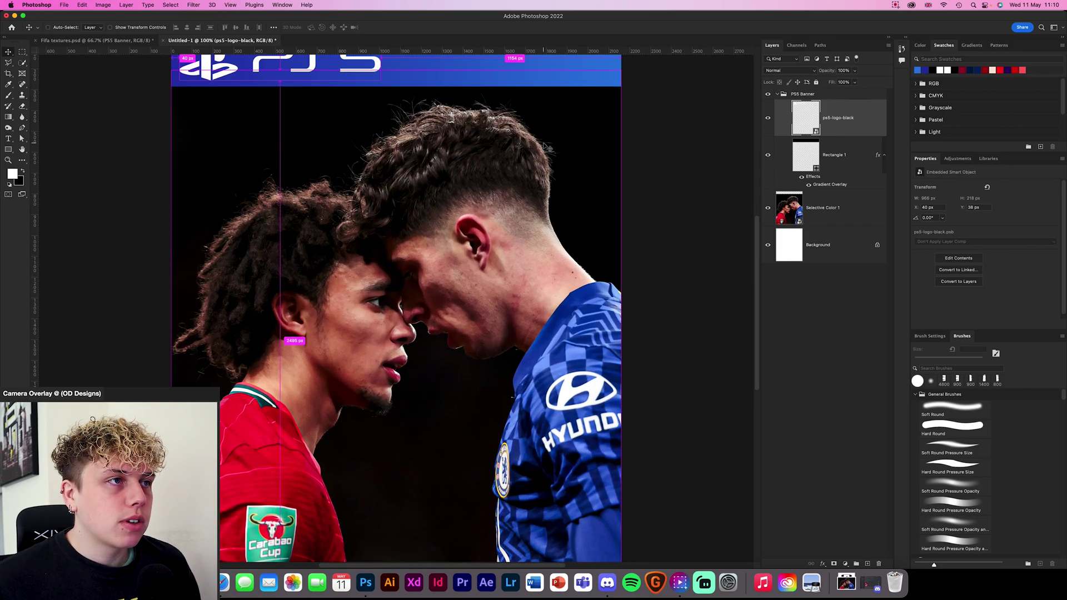
pyautogui.moveTo(543, 144); pyautogui.dragTo(533, 252)
pyautogui.click(8, 150)
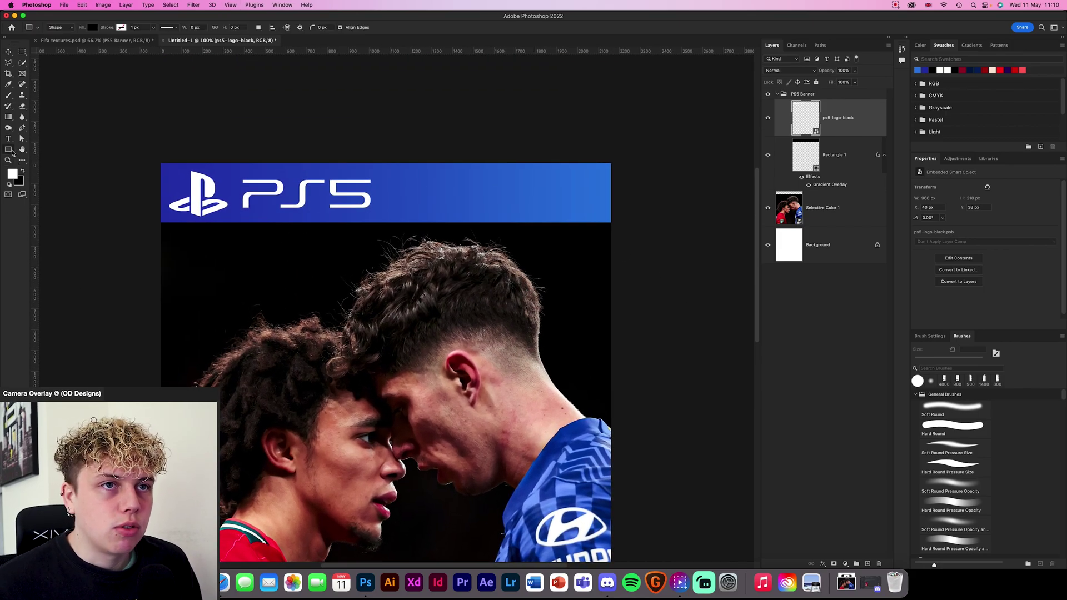
pyautogui.click(92, 27)
pyautogui.doubleClick(70, 72)
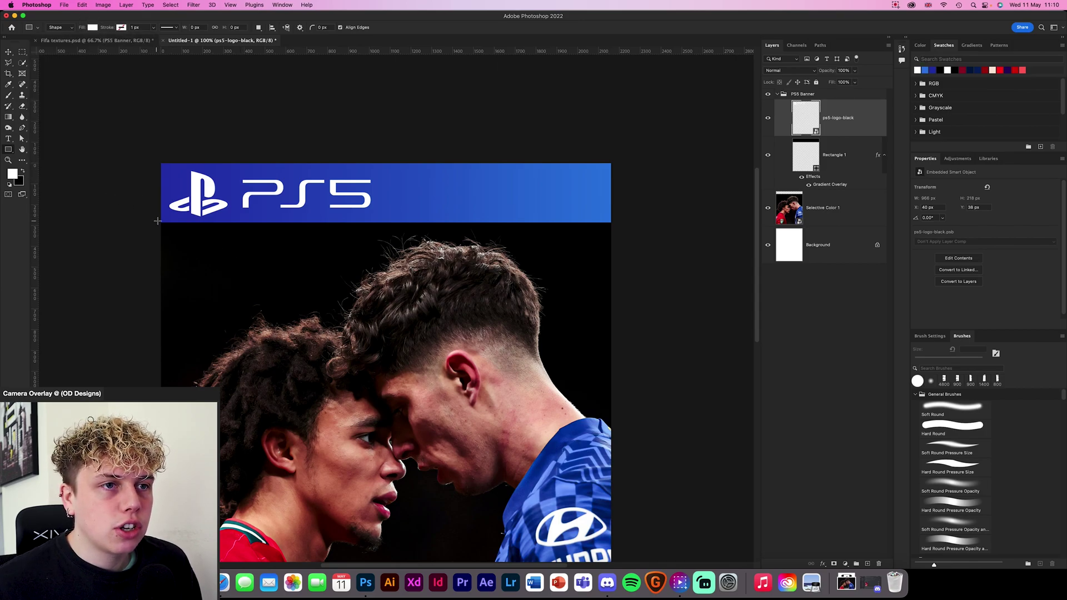
pyautogui.moveTo(159, 222); pyautogui.dragTo(612, 225)
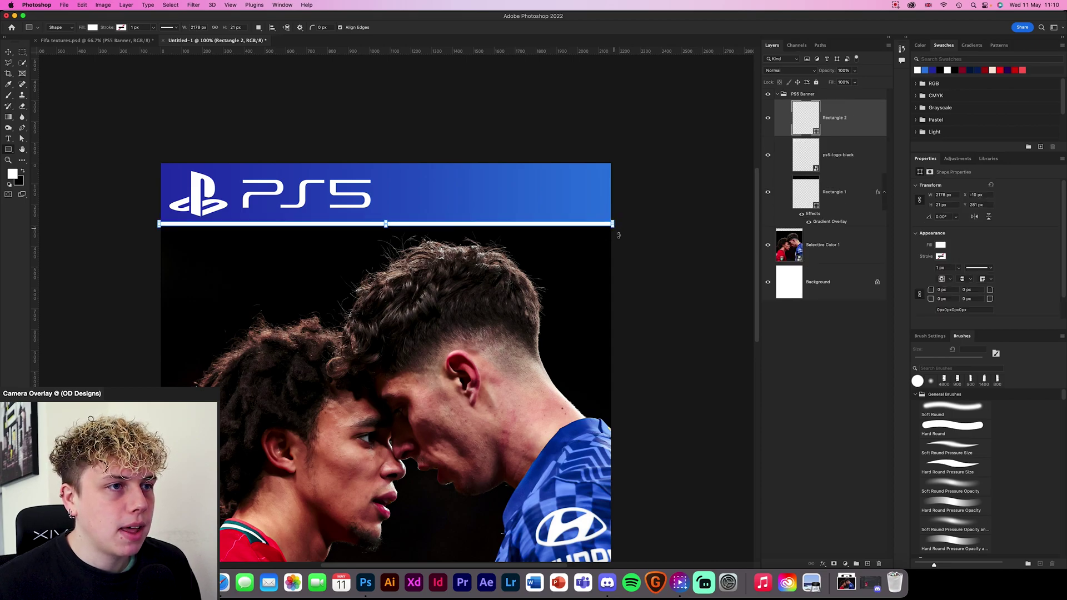
pyautogui.click(8, 52)
pyautogui.click(641, 421)
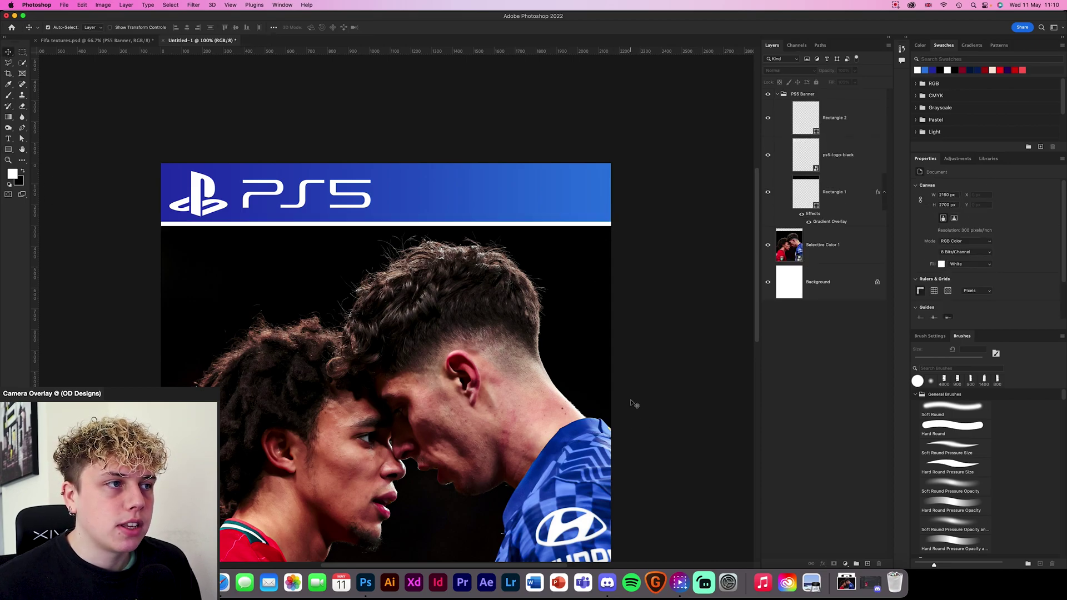
# Step: Reduce the white strip's height to 15 px from its lower edge and stack its layer beneath the blue banner rectangle
pyautogui.click(584, 226)
pyautogui.press('super+t')
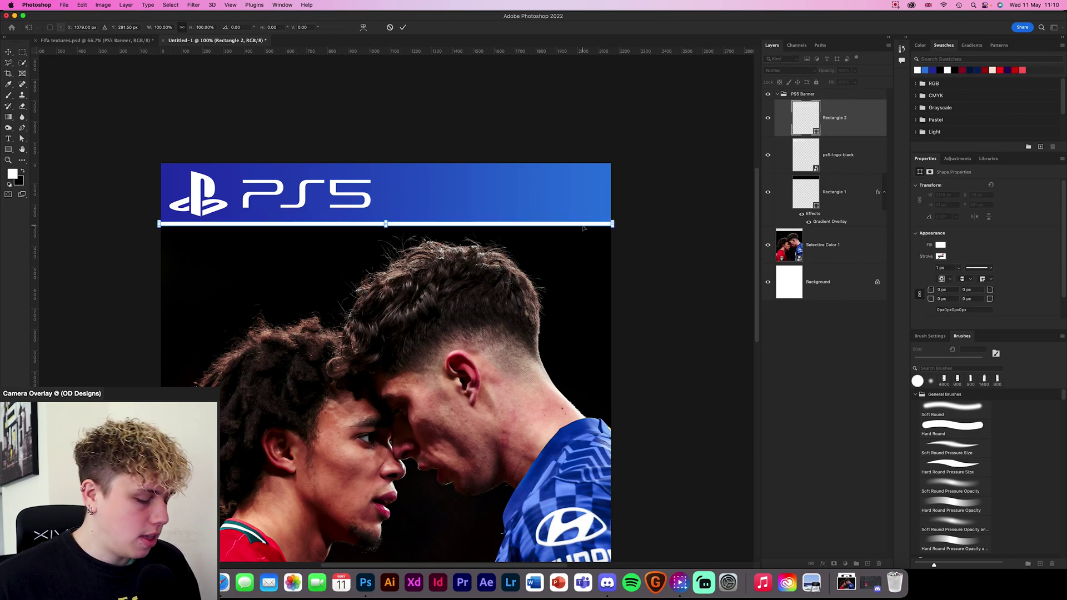
pyautogui.press('super+plus')
pyautogui.press('super+plus')
pyautogui.scroll(3, 581, 222)
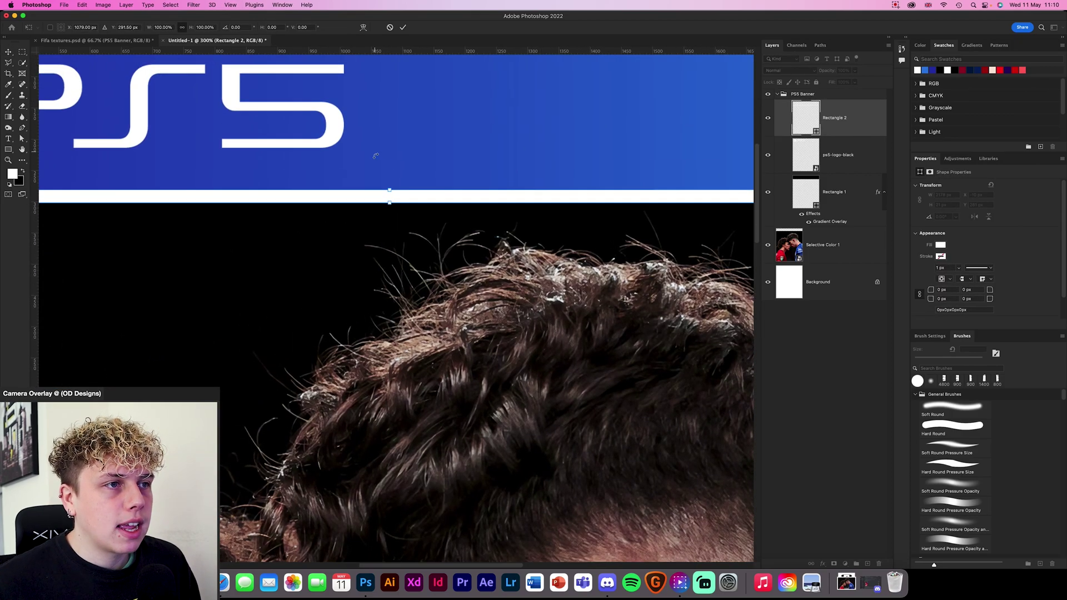
pyautogui.moveTo(389, 203); pyautogui.dragTo(389, 198)
pyautogui.click(406, 27)
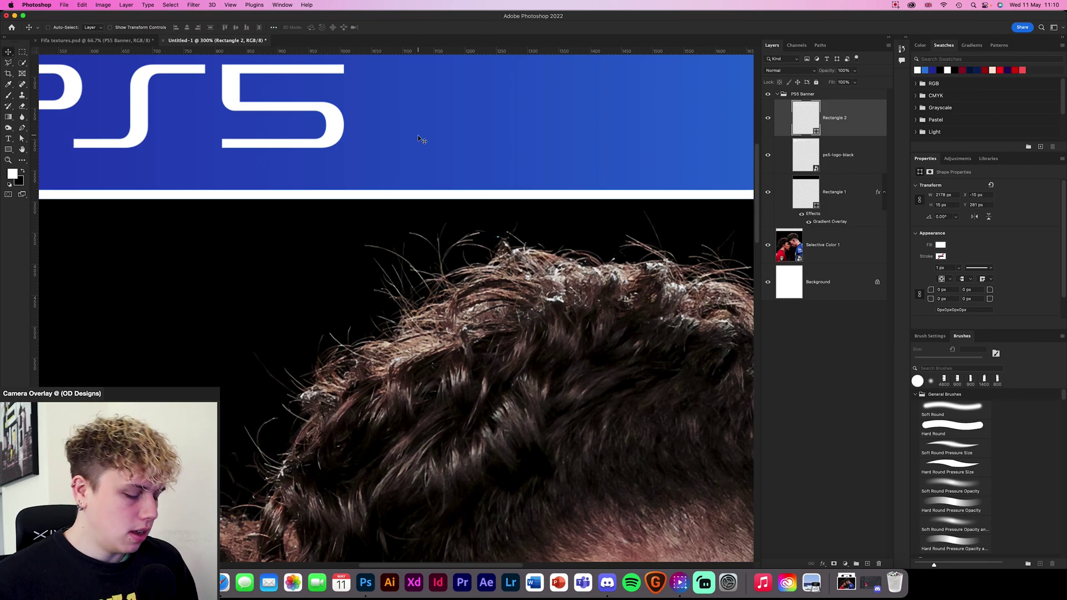
pyautogui.press('super+0')
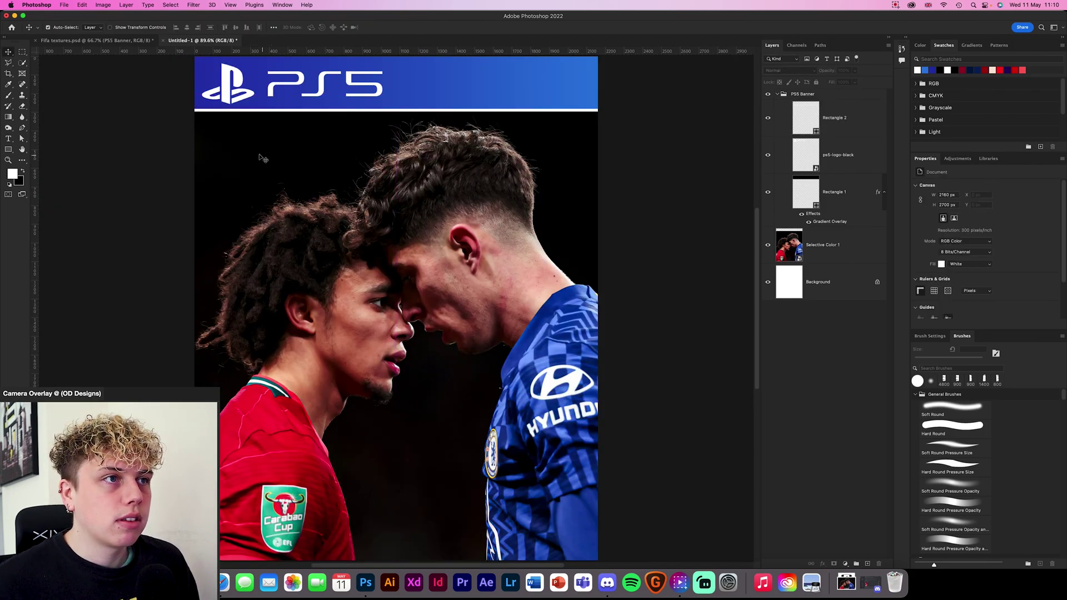
pyautogui.moveTo(839, 119); pyautogui.dragTo(836, 225)
pyautogui.click(620, 300)
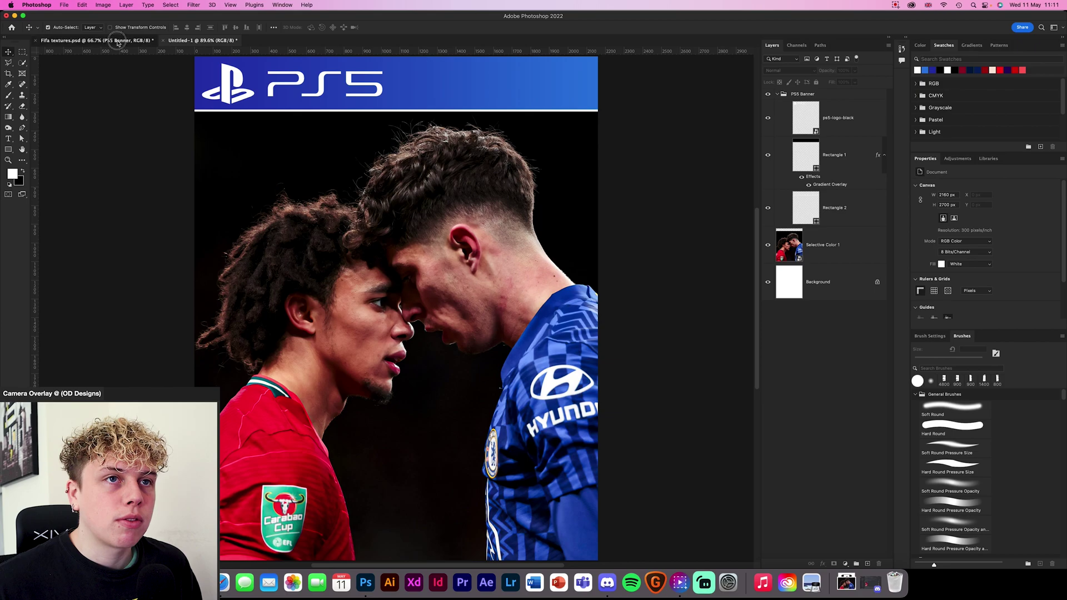
# Step: Copy the rated 3 logo group from Fifa textures.psd into the cover's lower-left corner, centred at about X 140 px, Y 2542 px
pyautogui.click(94, 40)
pyautogui.click(769, 132)
pyautogui.moveTo(827, 133); pyautogui.dragTo(230, 532)
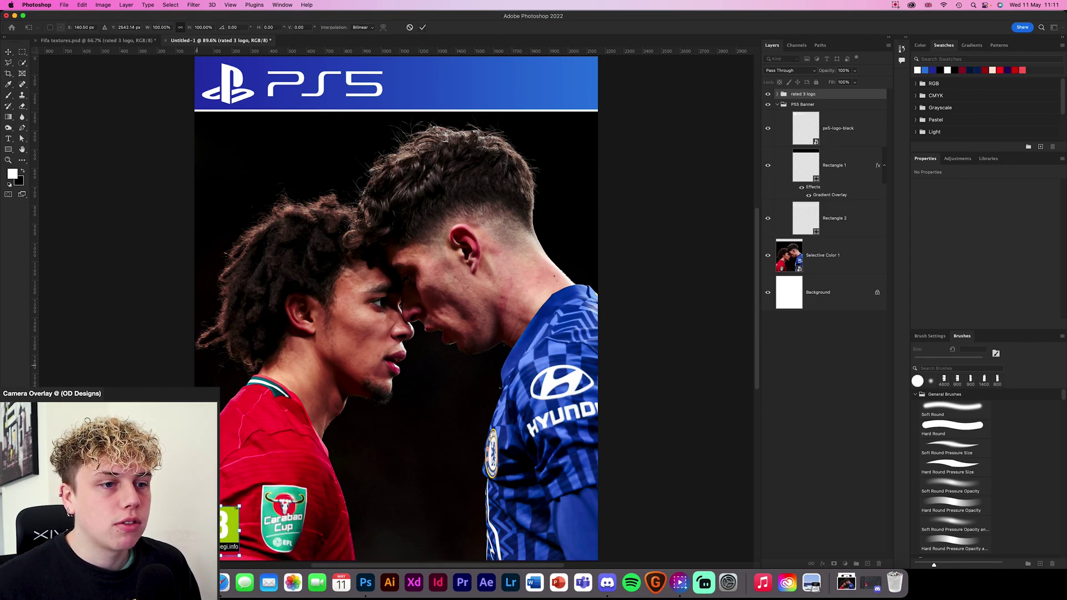
pyautogui.click(423, 27)
pyautogui.click(656, 306)
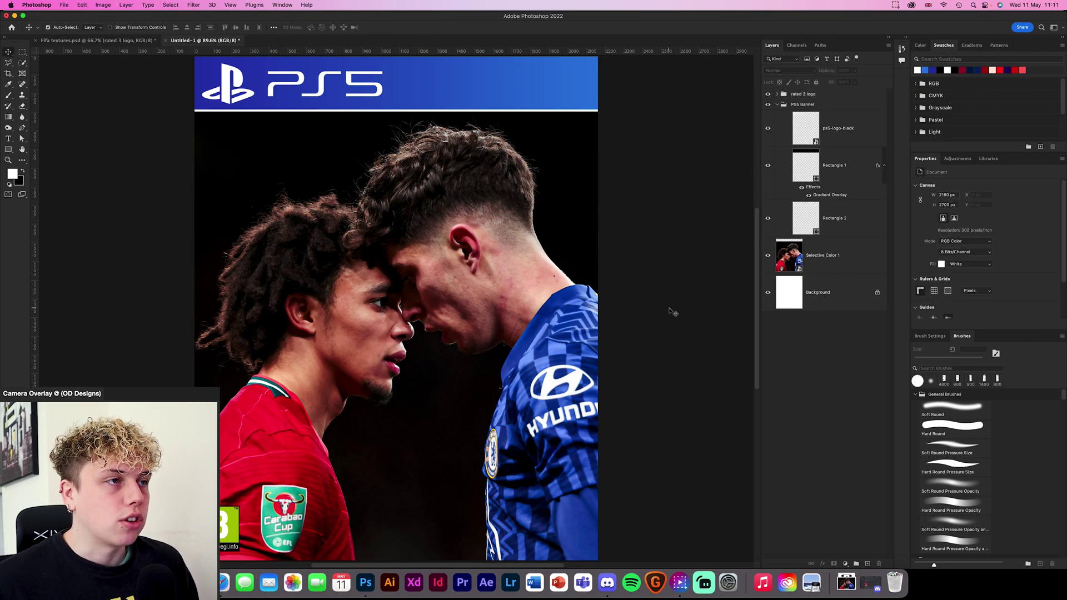
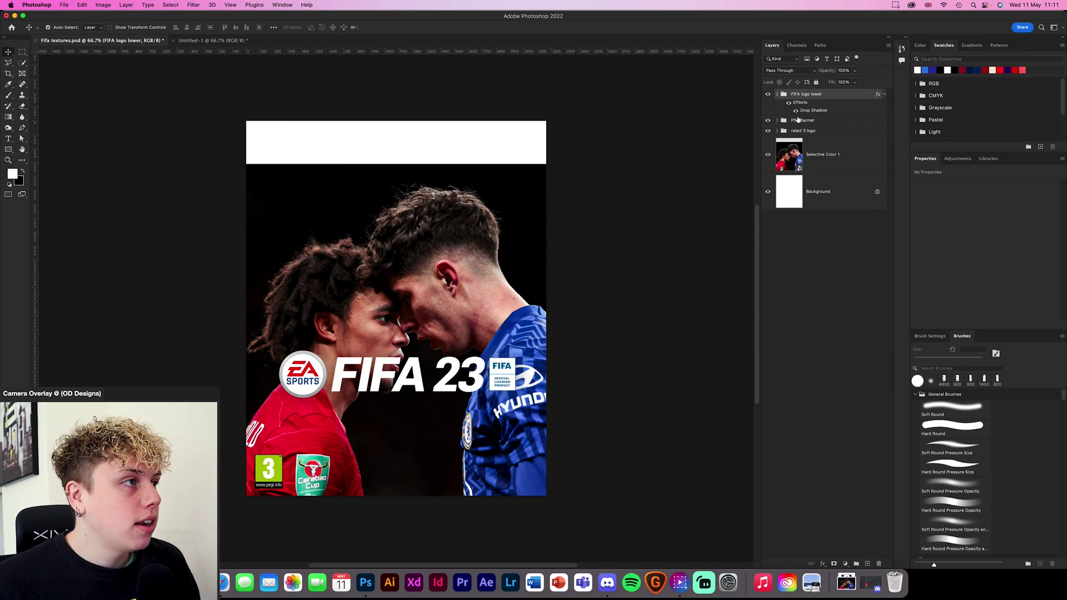
# Step: In Fifa textures.psd, open the FIFA 23 smart object from the FIFA logo lower group, inspect its text layer and close it
pyautogui.click(778, 95)
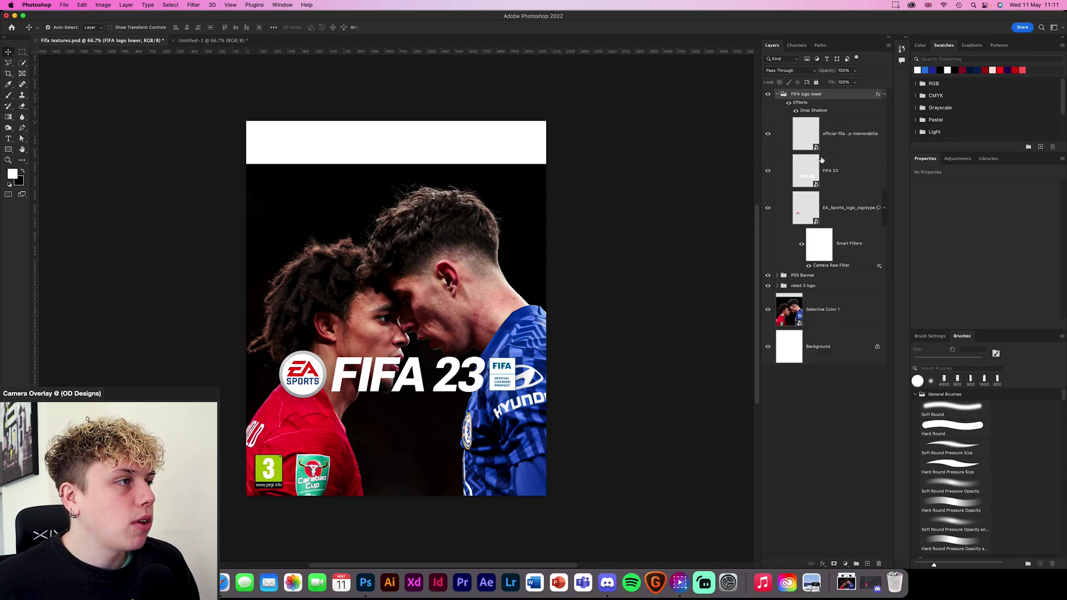
pyautogui.click(841, 170)
pyautogui.doubleClick(812, 177)
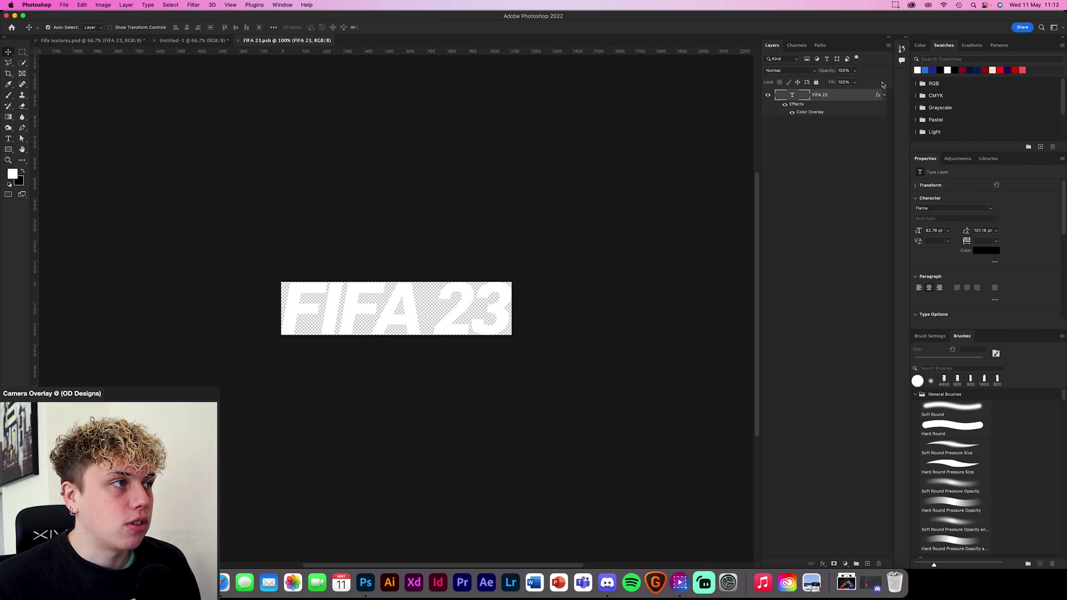
pyautogui.click(238, 41)
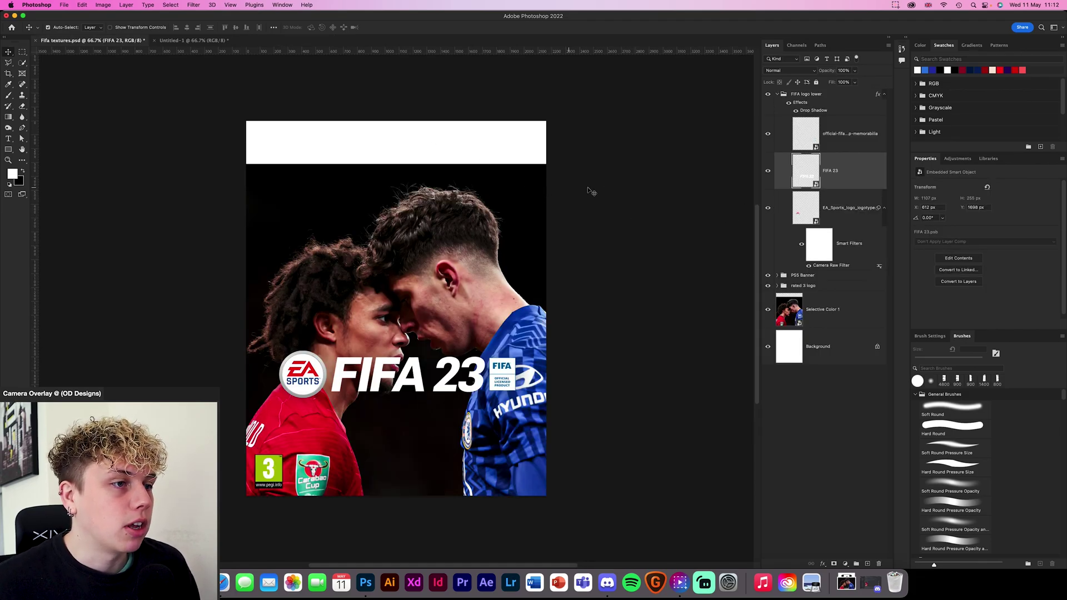
# Step: Examine the FIFA 23, official licence badge and EA Sports logo layers by toggling their visibility
pyautogui.click(830, 176)
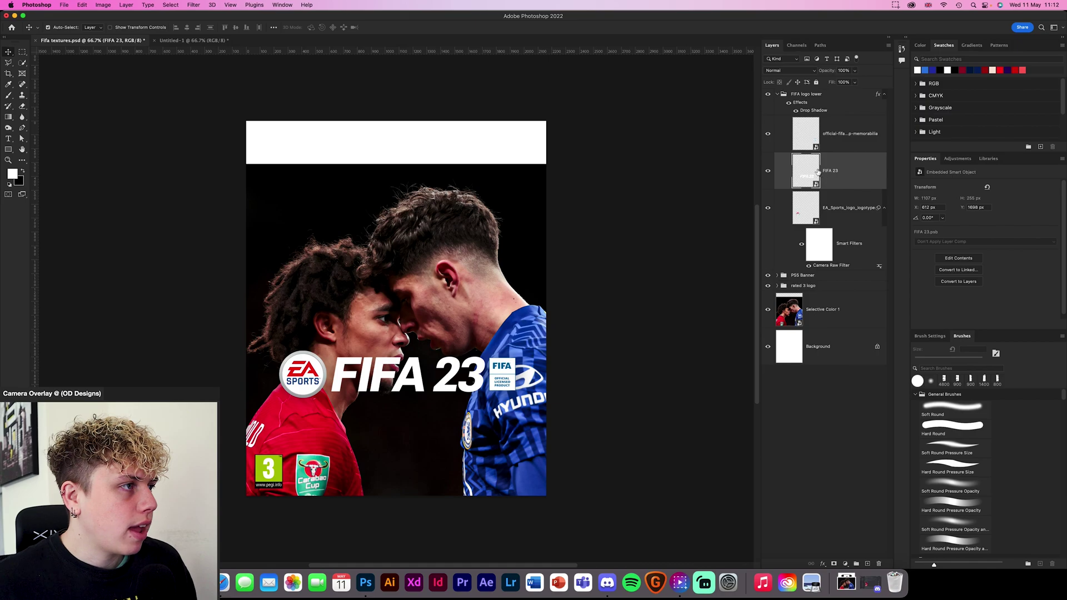
pyautogui.click(768, 172)
pyautogui.click(768, 134)
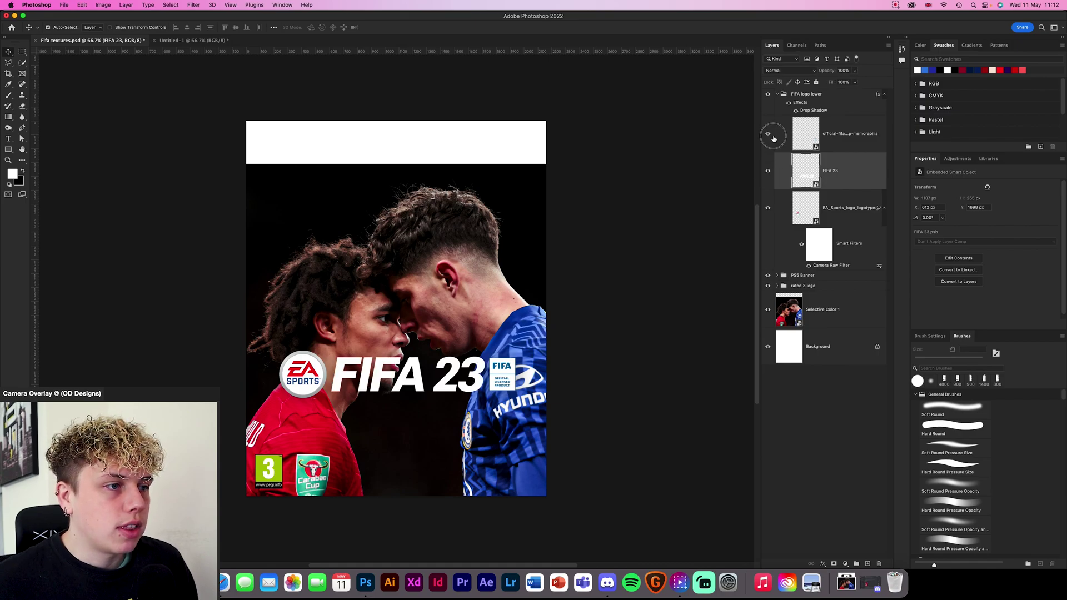
pyautogui.click(771, 137)
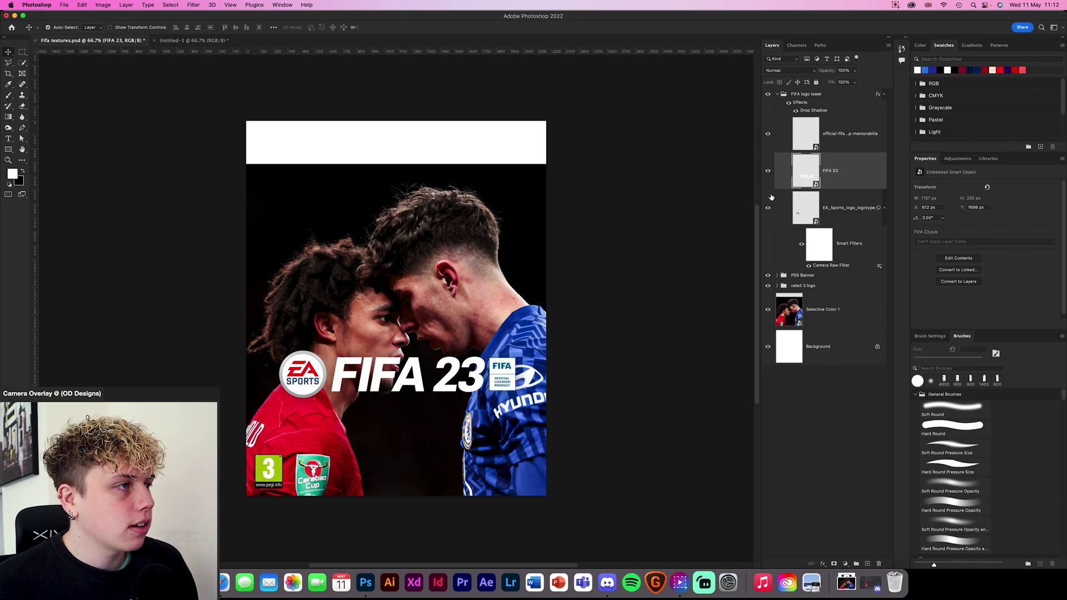
pyautogui.click(836, 219)
pyautogui.click(768, 208)
pyautogui.click(770, 210)
pyautogui.click(769, 210)
pyautogui.click(770, 210)
pyautogui.click(770, 210)
pyautogui.click(770, 210)
# Step: Copy the FIFA logo lower group into the cover document, centred at about X 1080 px, Y 1888 px
pyautogui.click(777, 94)
pyautogui.moveTo(836, 95); pyautogui.dragTo(412, 385)
pyautogui.press('super+t')
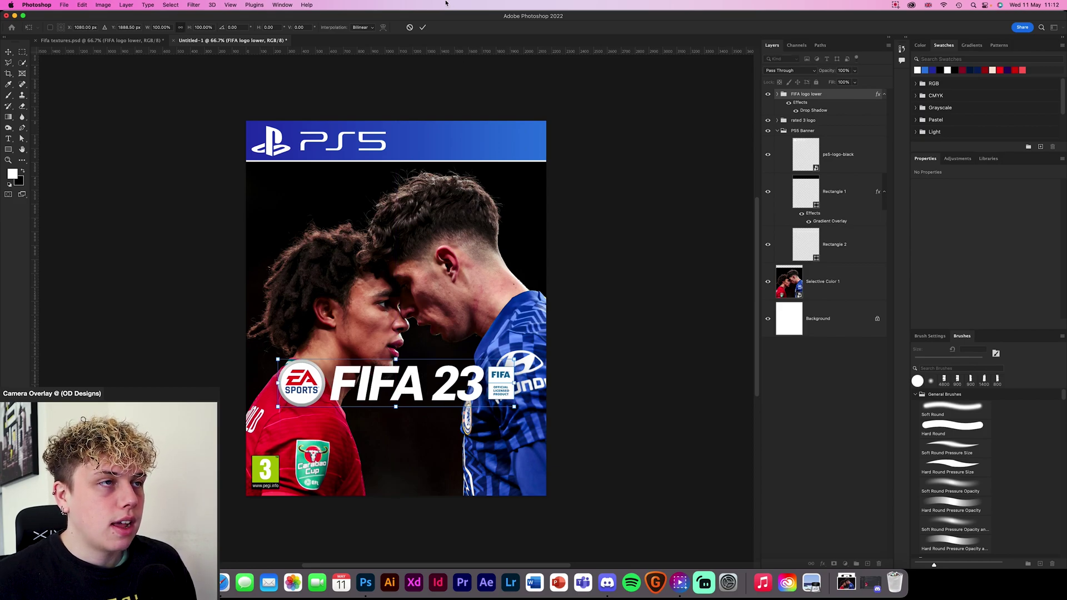
pyautogui.click(422, 27)
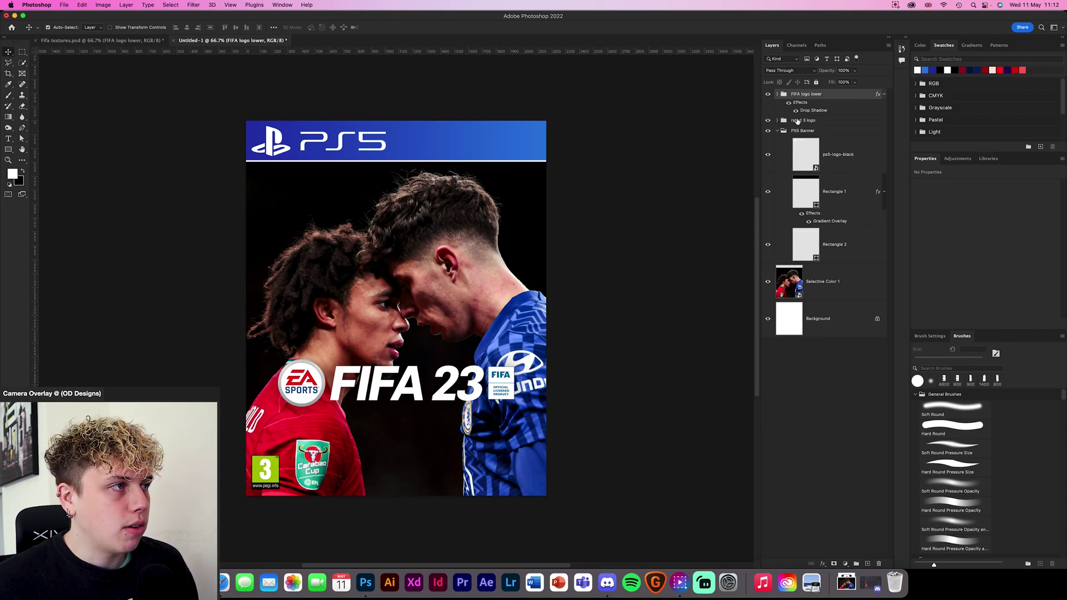
# Step: Review the Drop Shadow settings of the FIFA logo lower group and deselect the group
pyautogui.doubleClick(813, 110)
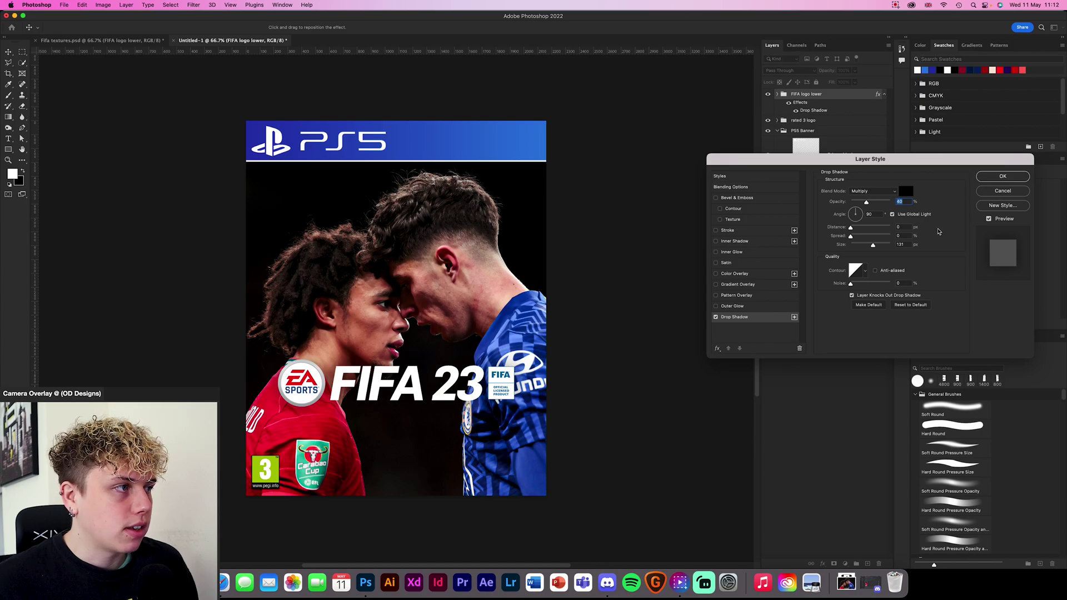
pyautogui.click(1018, 176)
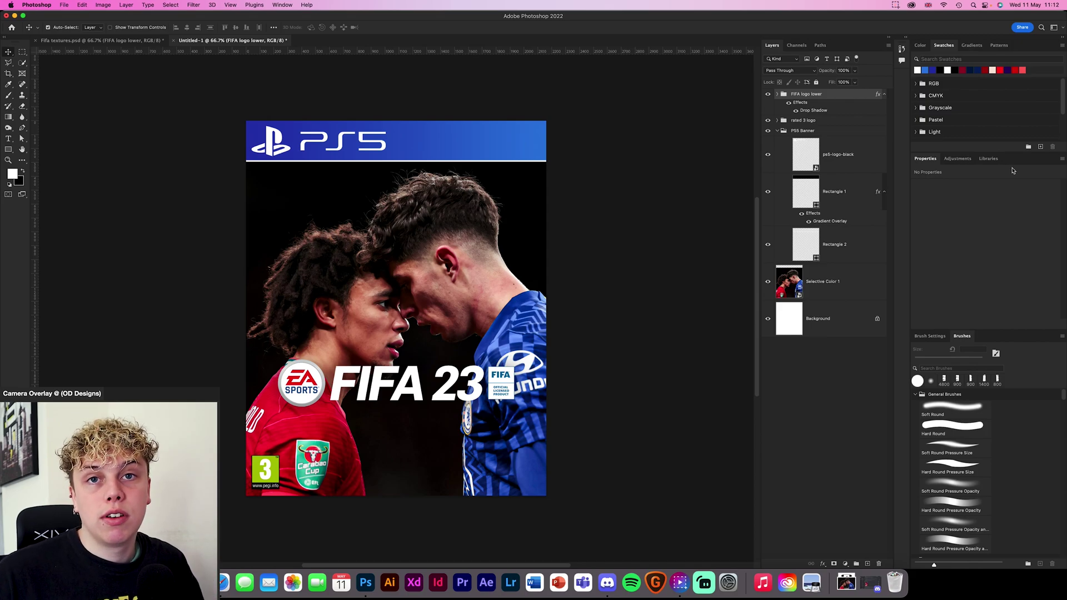
pyautogui.click(602, 289)
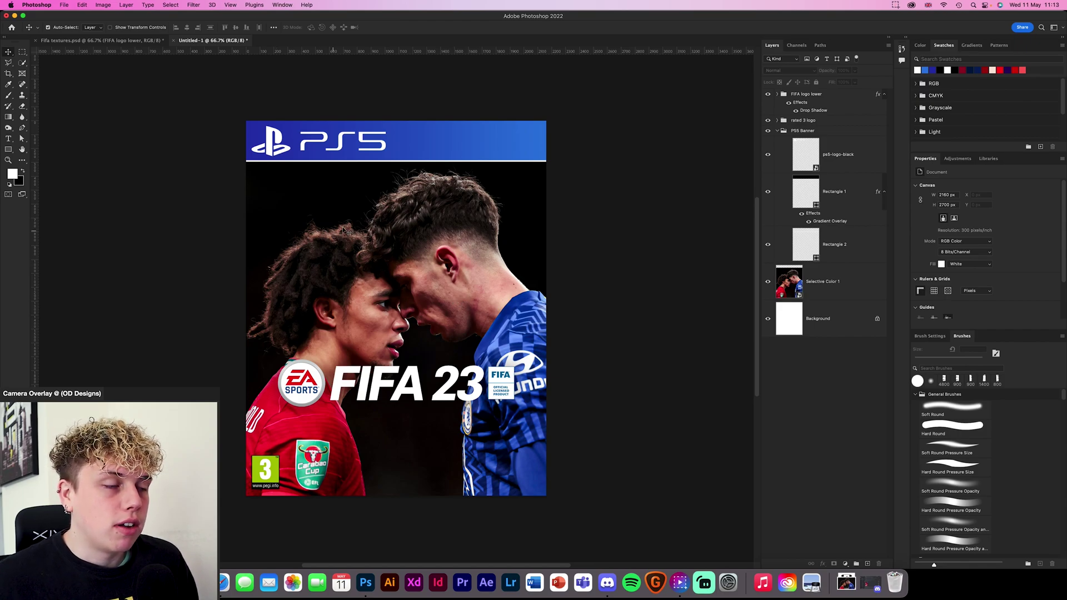
# Step: Select both players on the Selective Color 1 photo layer and open the selection in Select and Mask
pyautogui.click(857, 298)
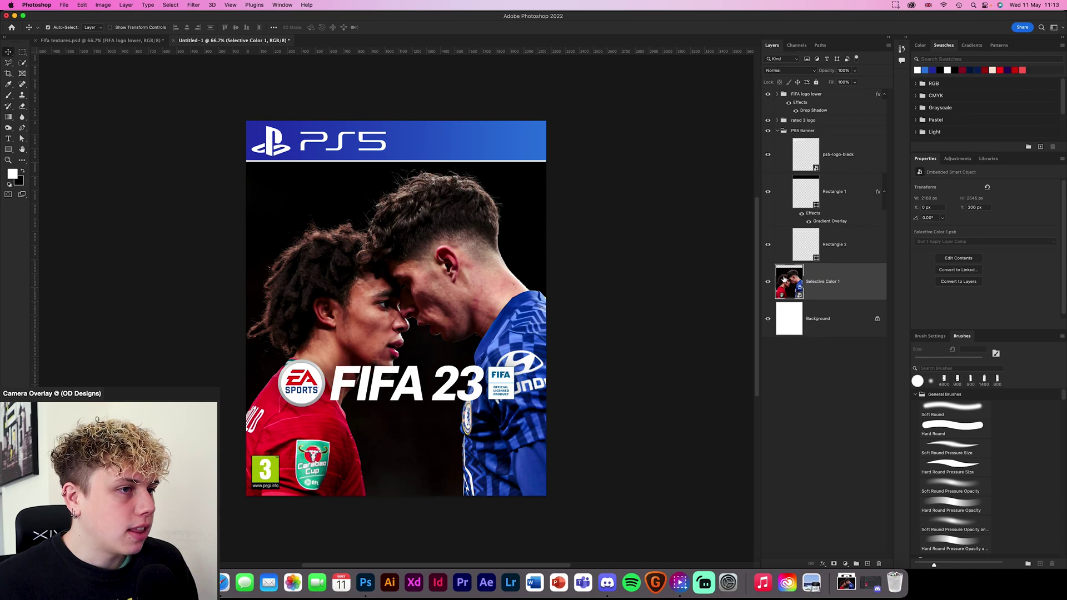
pyautogui.click(22, 63)
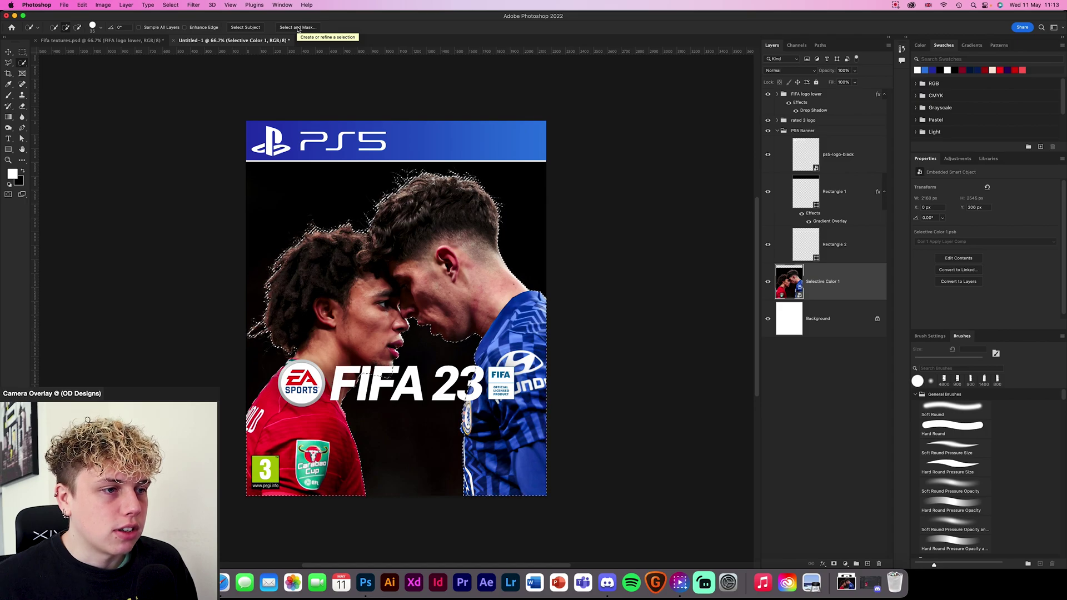
pyautogui.click(298, 27)
# Step: Inspect the selection edges around both players' hair, faces and shirts at 200% zoom
pyautogui.press('super+equal')
pyautogui.press('super+equal')
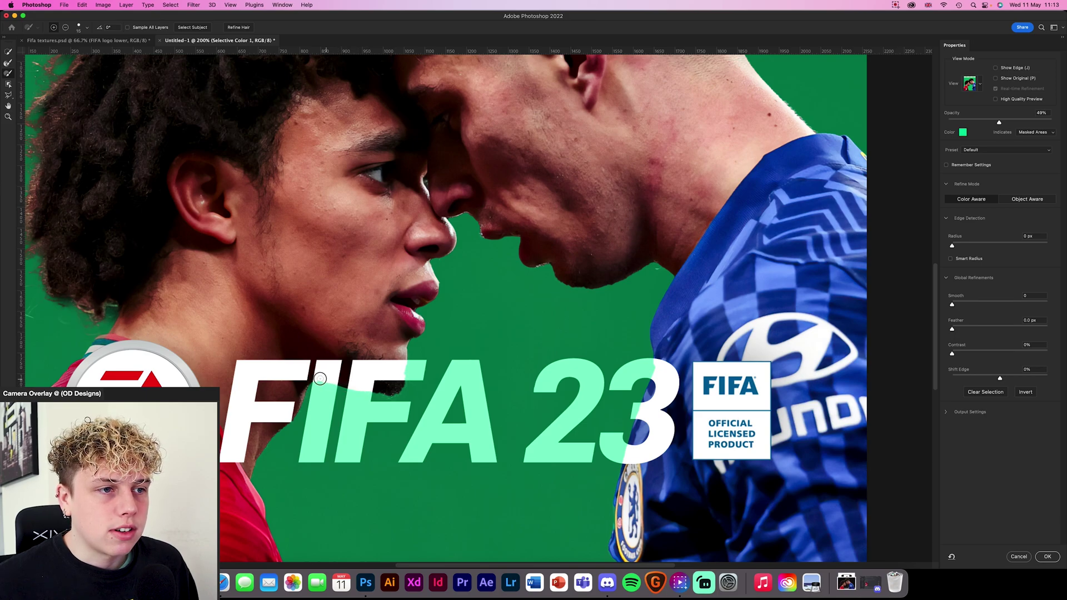
pyautogui.scroll(-5, 288, 391)
pyautogui.hscroll(-5, 289, 391)
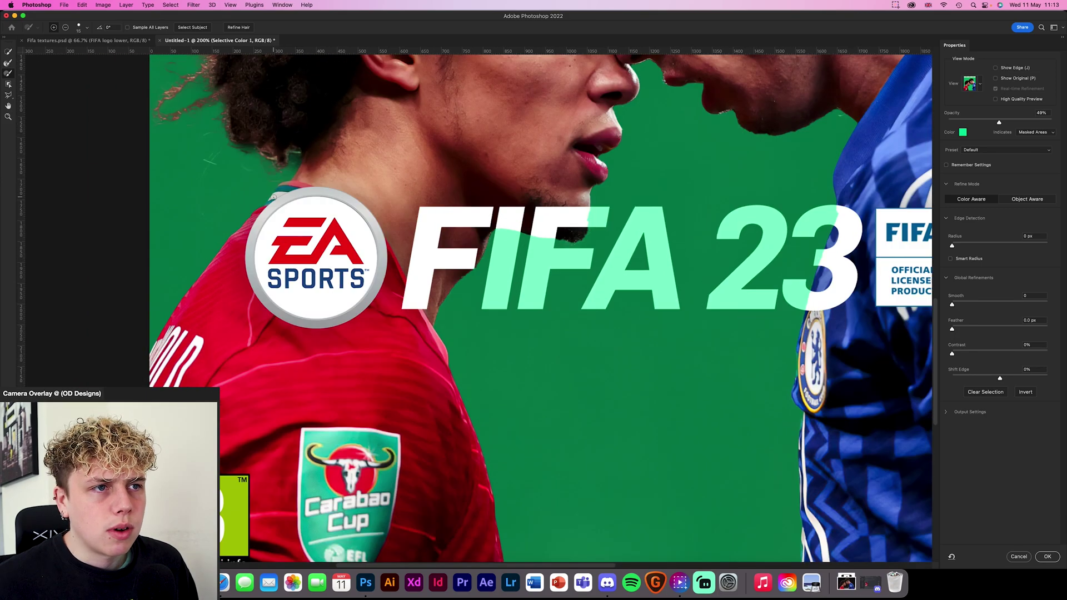
pyautogui.hscroll(15, 275, 196)
pyautogui.scroll(5, 275, 197)
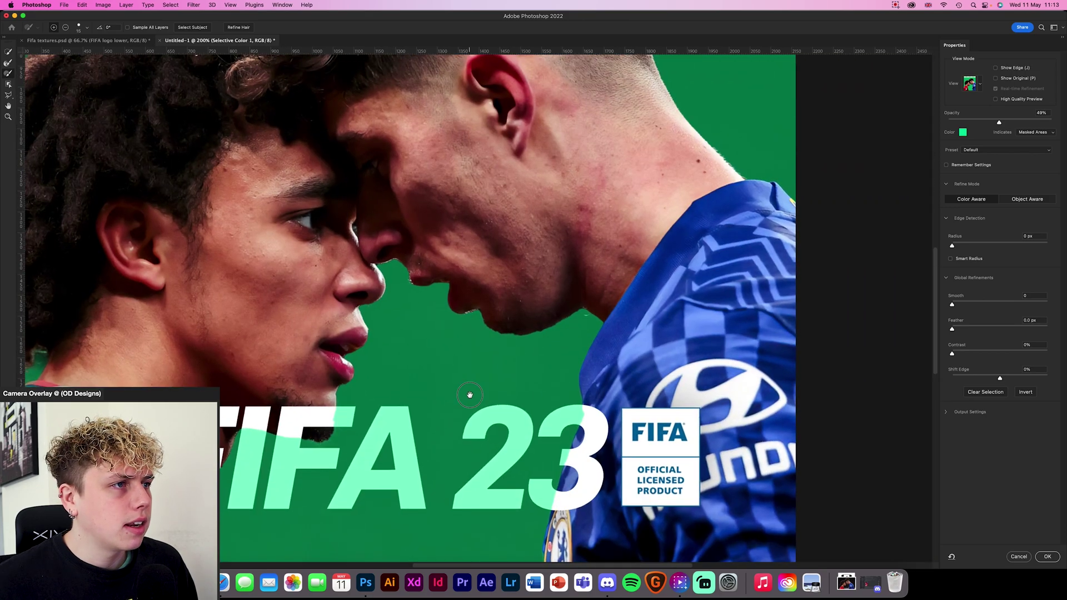
pyautogui.hscroll(-10, 444, 336)
pyautogui.scroll(10, 445, 336)
pyautogui.scroll(-6, 620, 350)
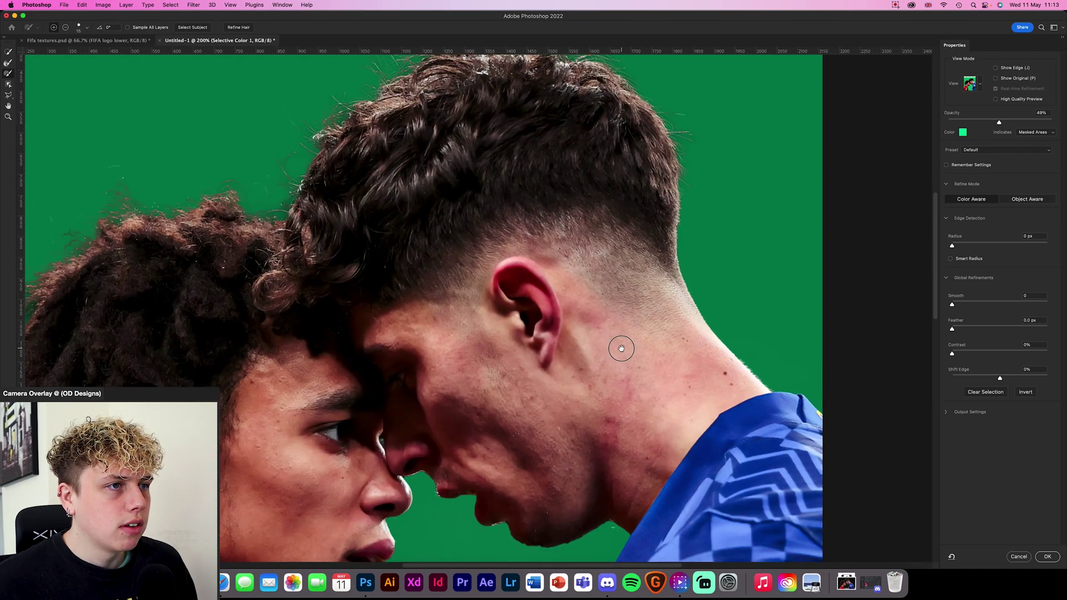
pyautogui.moveTo(320, 325); pyautogui.dragTo(581, 260)
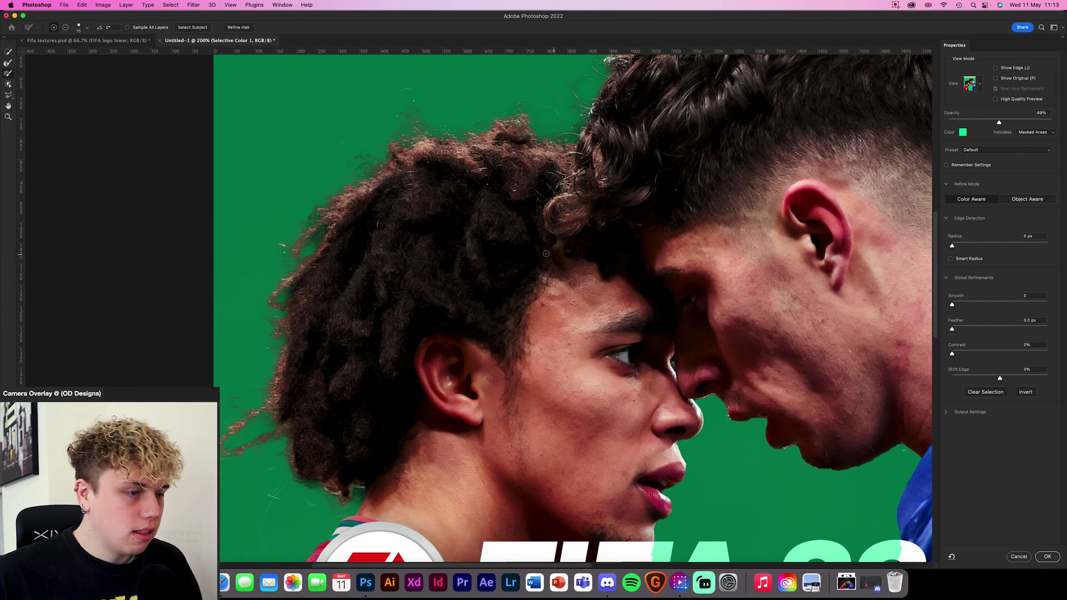
# Step: Refine the selection along the red-shirted player's hair with a larger brush and apply a Shift Edge of -12%
pyautogui.press(']')
pyautogui.press(']')
pyautogui.press(']')
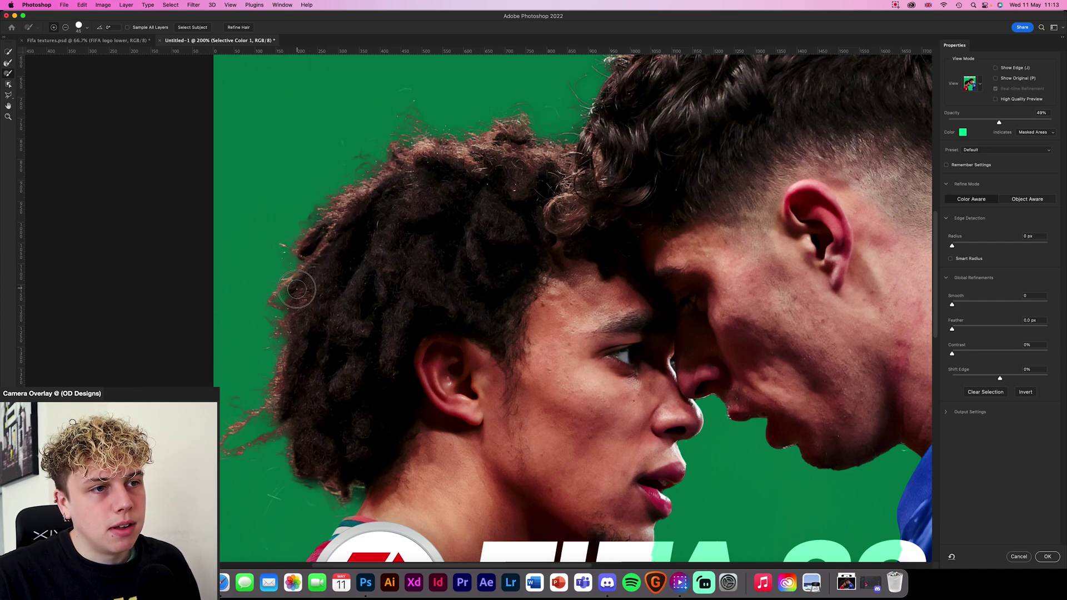
pyautogui.moveTo(280, 414); pyautogui.dragTo(233, 444)
pyautogui.press('super+0')
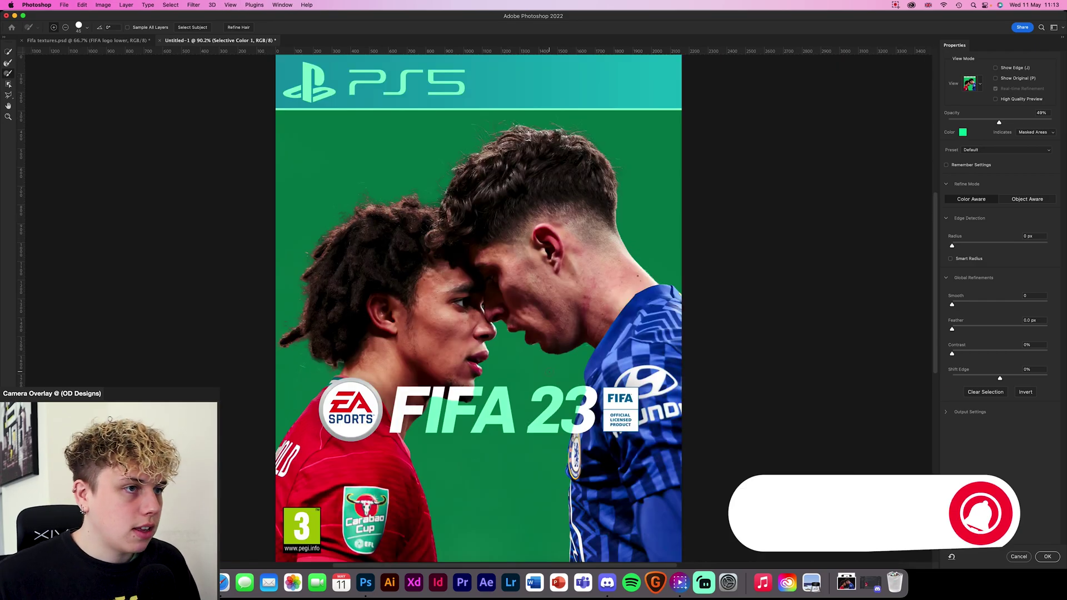
pyautogui.moveTo(1000, 378); pyautogui.dragTo(994, 379)
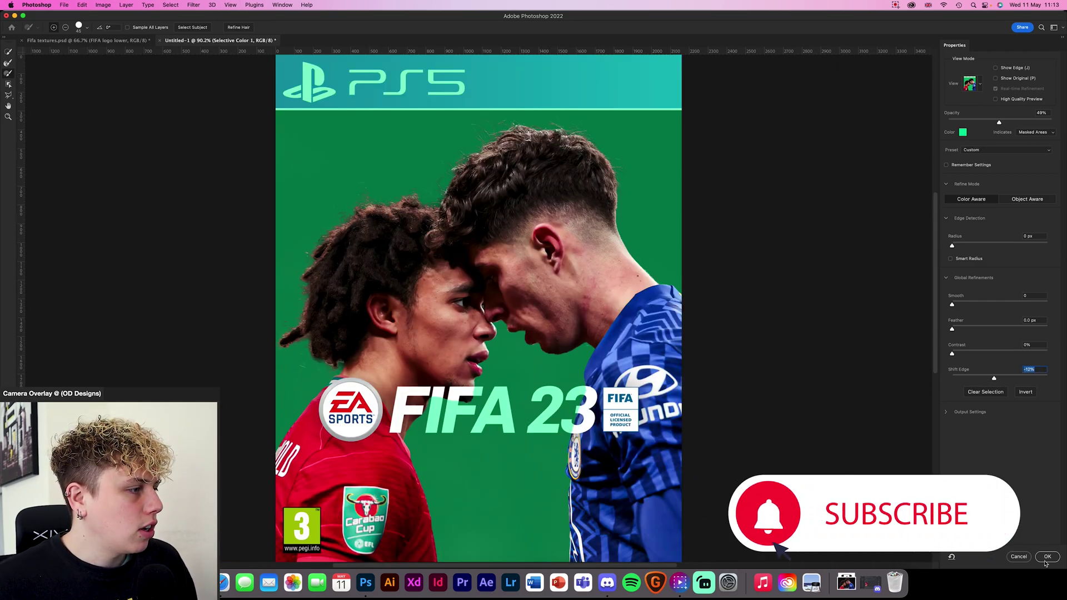
pyautogui.press('Return')
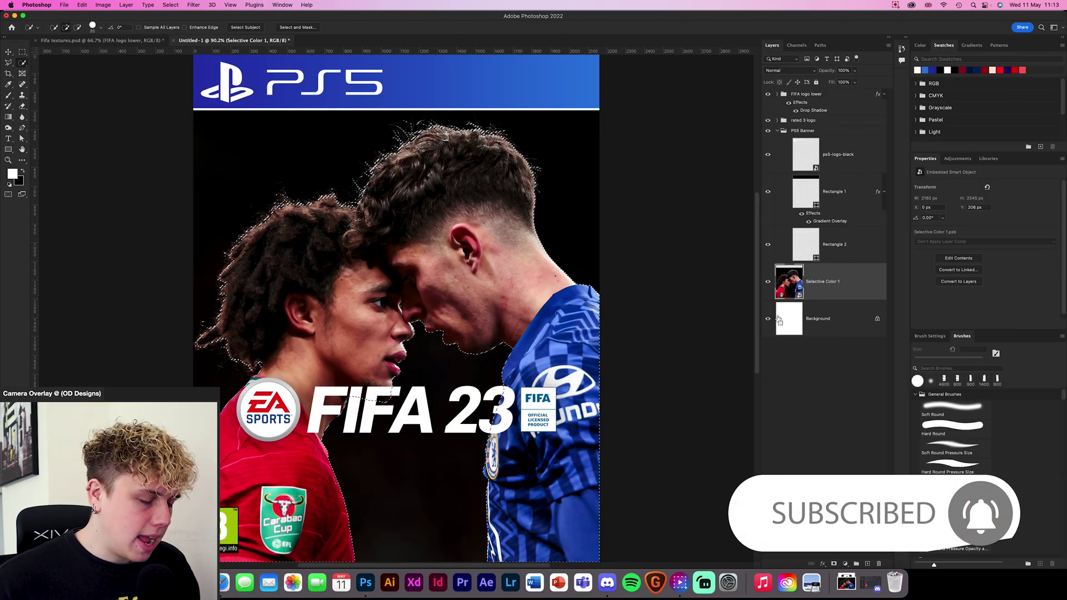
# Step: Copy the selected players onto a new layer and check the cut-out by toggling the original photo's visibility
pyautogui.press('super+j')
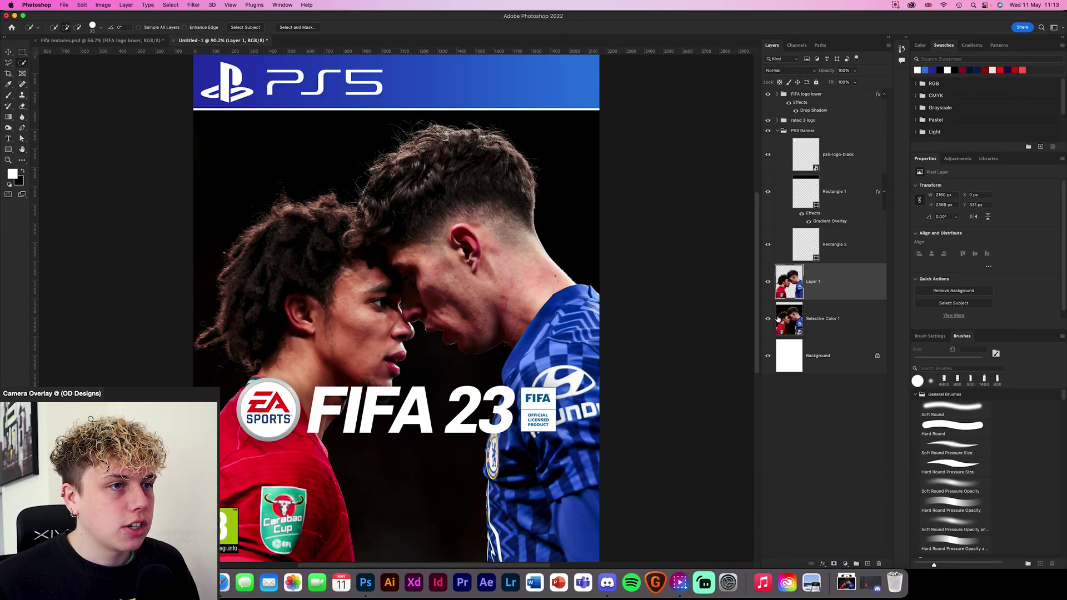
pyautogui.click(9, 51)
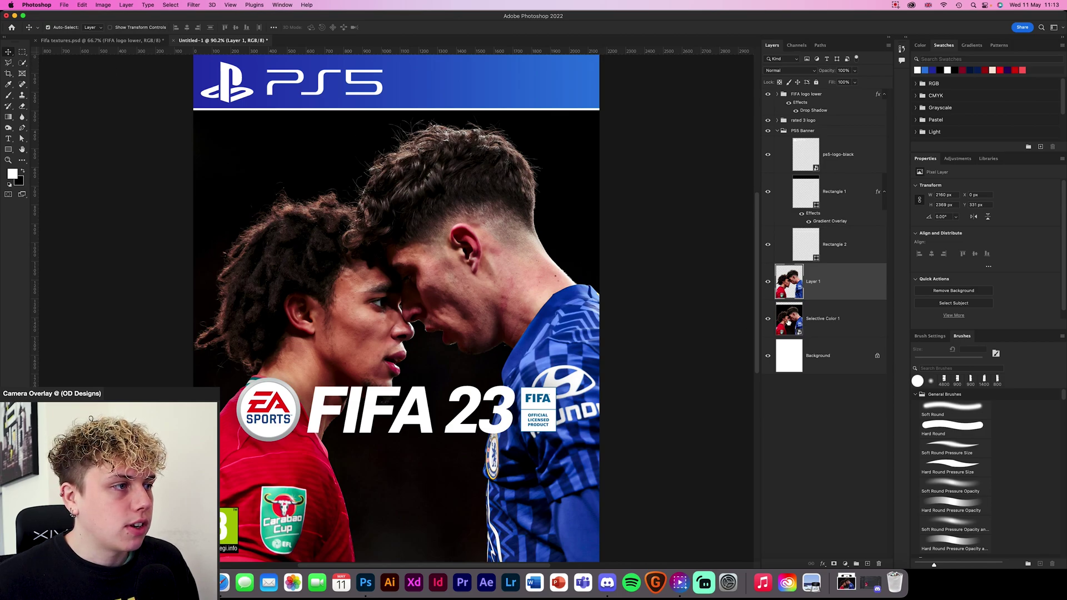
pyautogui.click(767, 319)
pyautogui.click(767, 320)
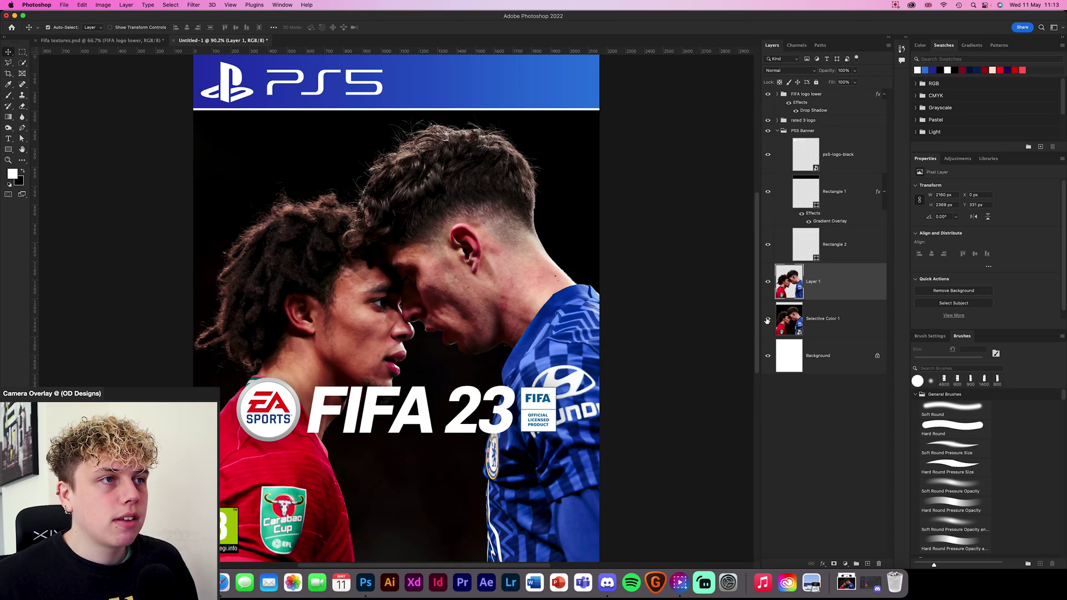
# Step: Convert the players' cut-out layer to a smart object and load its outline as a selection
pyautogui.rightClick(845, 294)
pyautogui.click(889, 281)
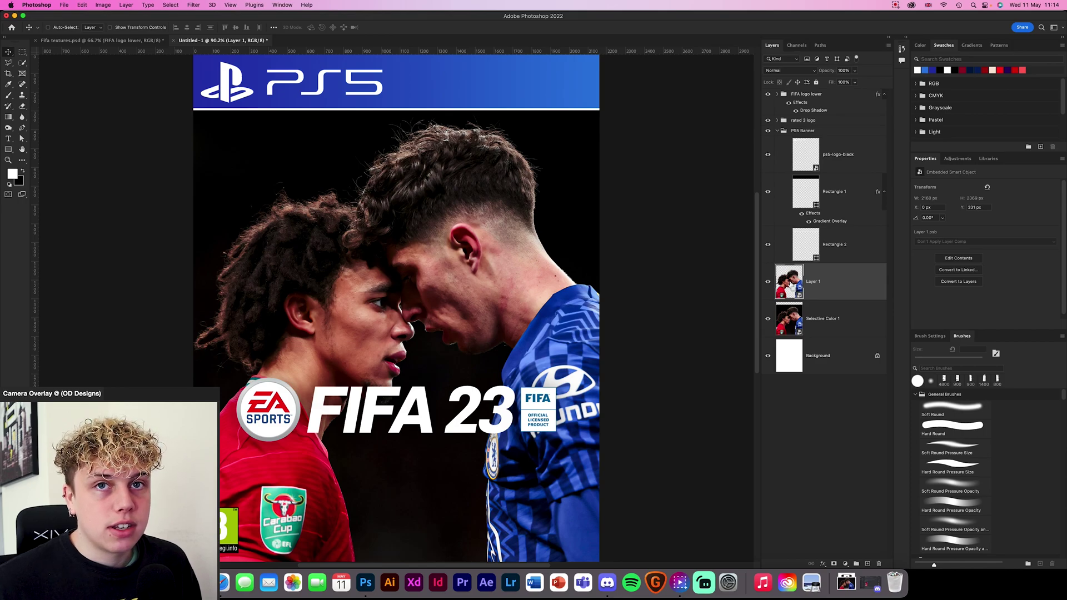
pyautogui.keyDown('super'); pyautogui.click(793, 286); pyautogui.keyUp('super')
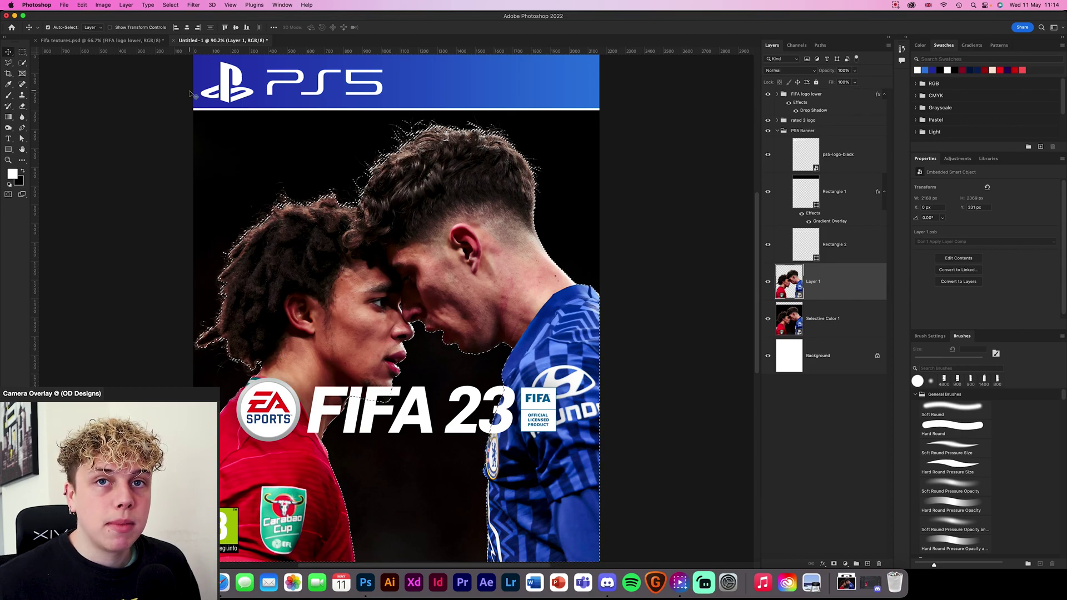
# Step: Narrow the selection to the players' highlights using Color Range with 35% fuzziness and a range of 200
pyautogui.click(170, 5)
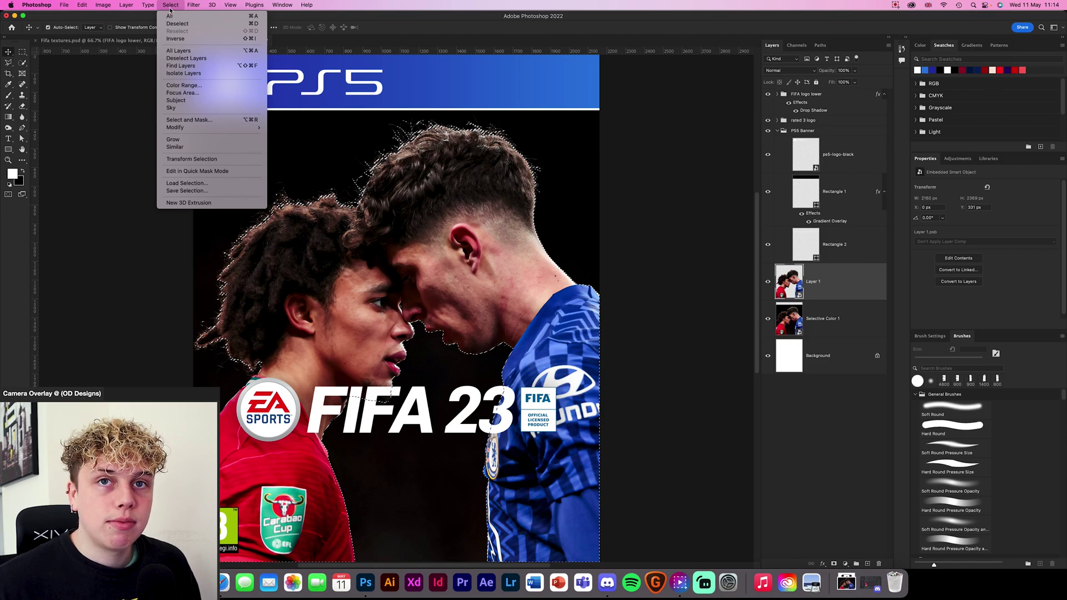
pyautogui.click(203, 87)
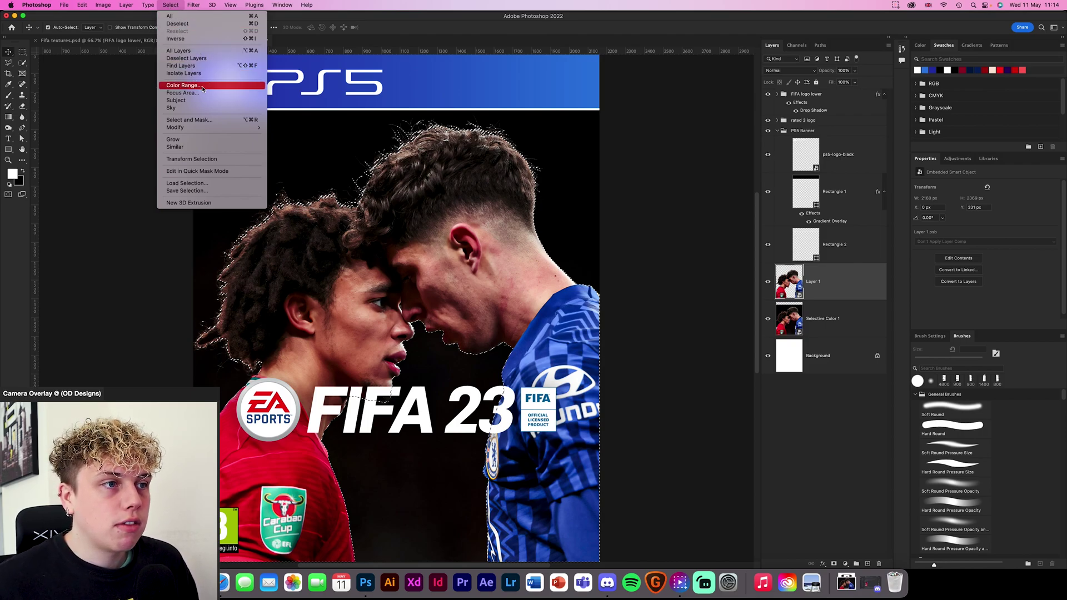
pyautogui.click(536, 126)
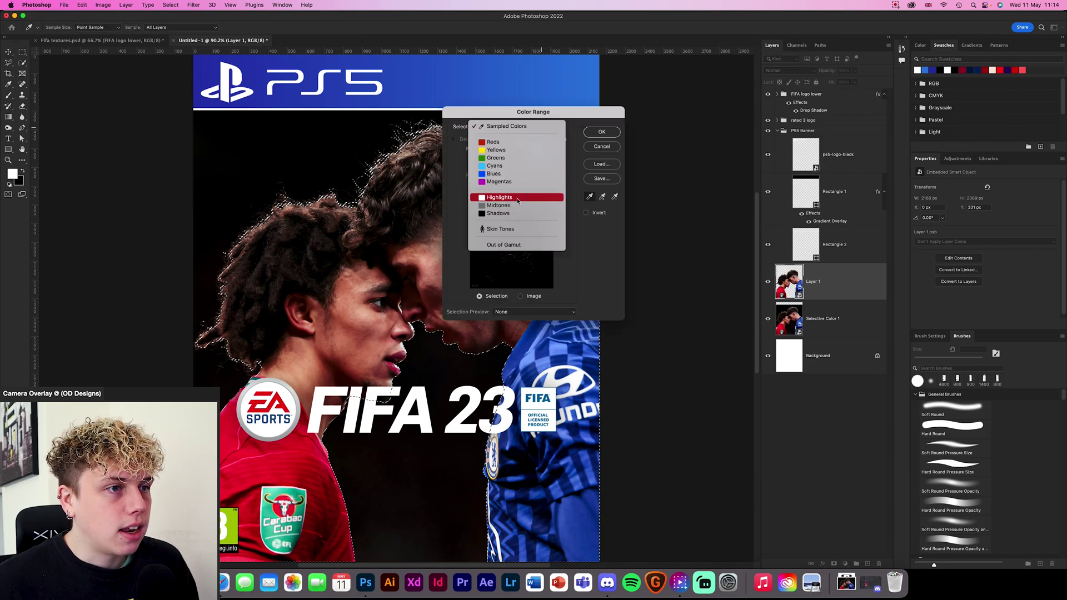
pyautogui.click(518, 199)
pyautogui.moveTo(533, 191); pyautogui.dragTo(498, 161)
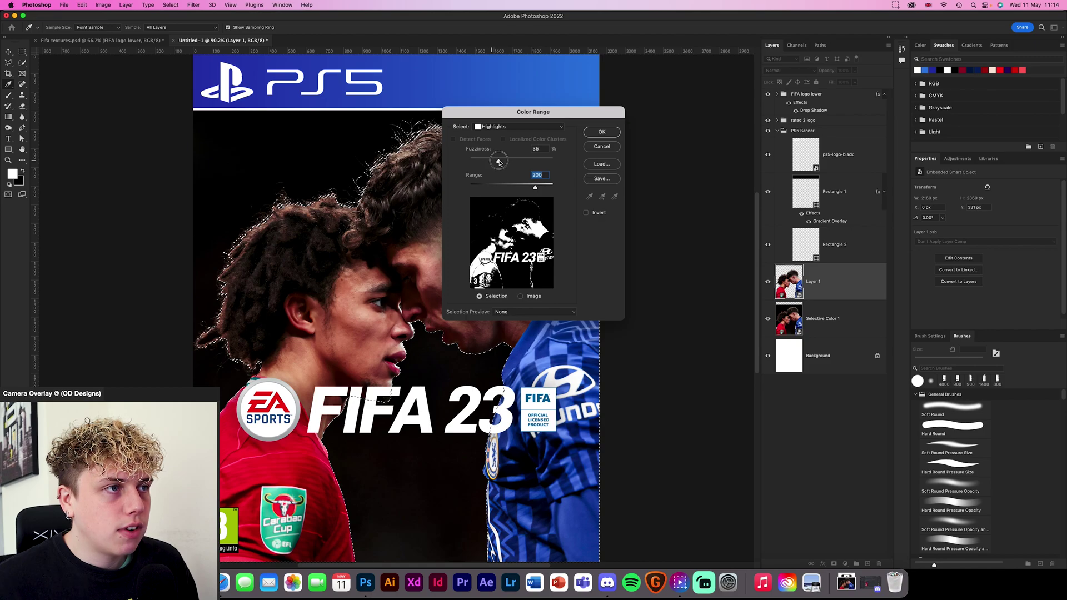
pyautogui.click(600, 132)
pyautogui.press('v')
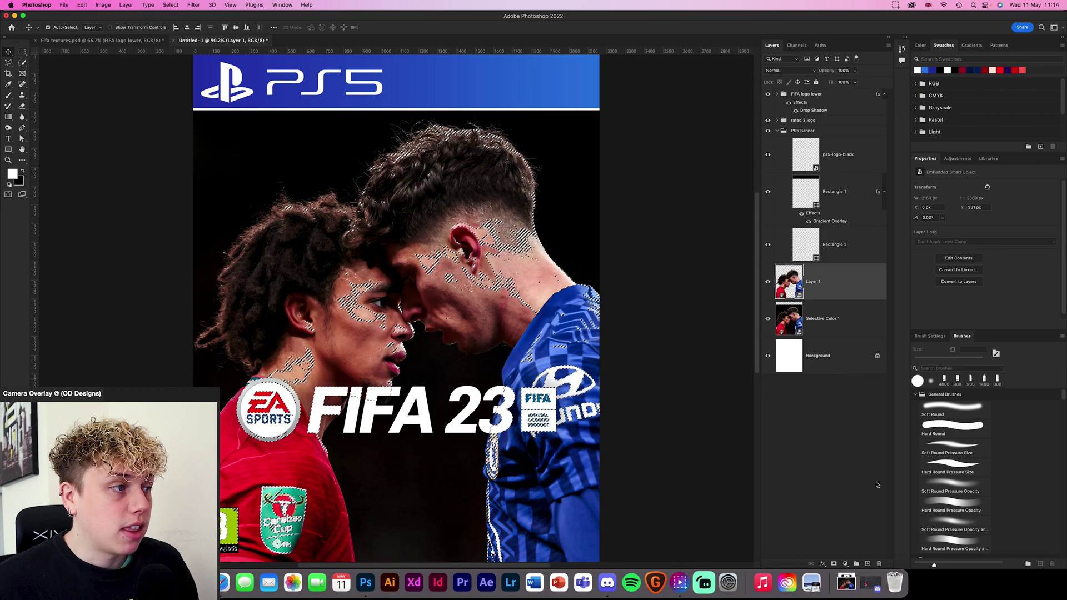
# Step: Add a Brightness/Contrast adjustment clipped to the players' layer for the highlights, with brightness 34 and contrast 29
pyautogui.click(845, 564)
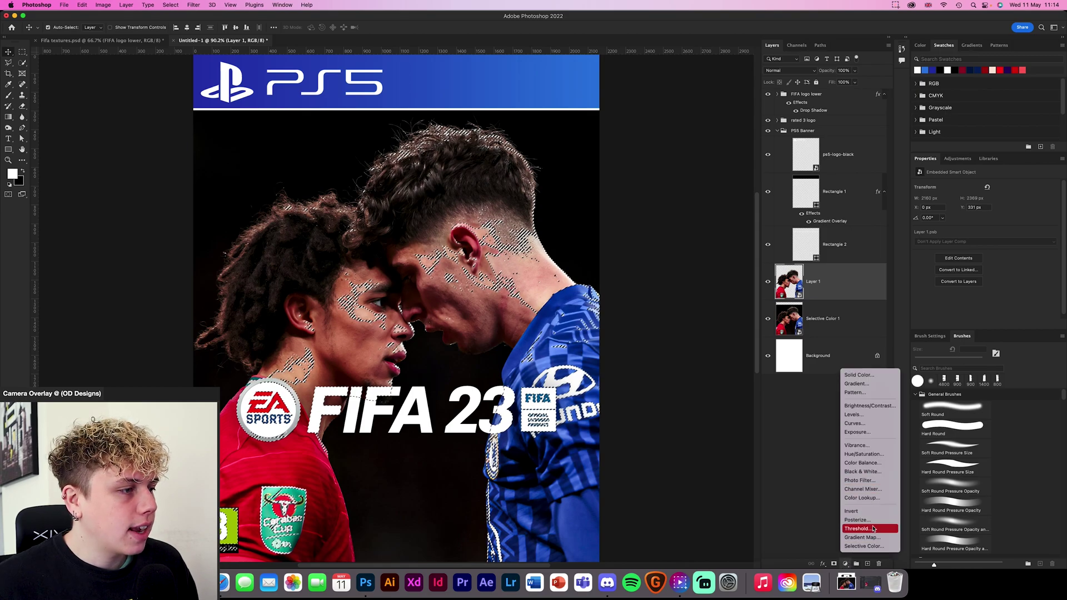
pyautogui.click(868, 406)
pyautogui.keyDown('alt'); pyautogui.click(862, 299); pyautogui.keyUp('alt')
pyautogui.moveTo(984, 210); pyautogui.dragTo(1005, 225)
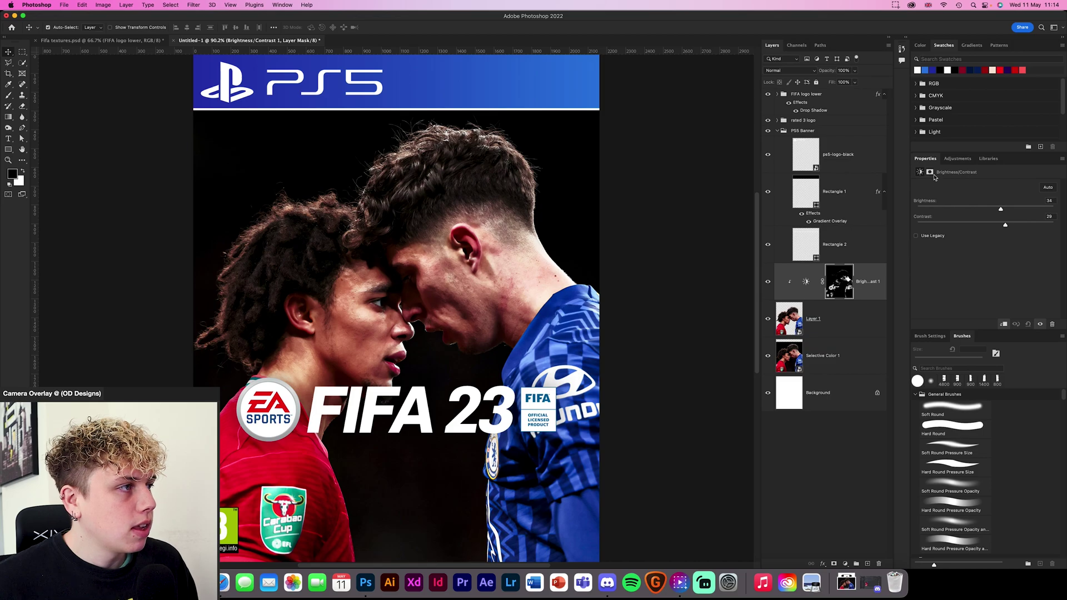
pyautogui.press('super+plus')
pyautogui.press('super+plus')
pyautogui.press('super+plus')
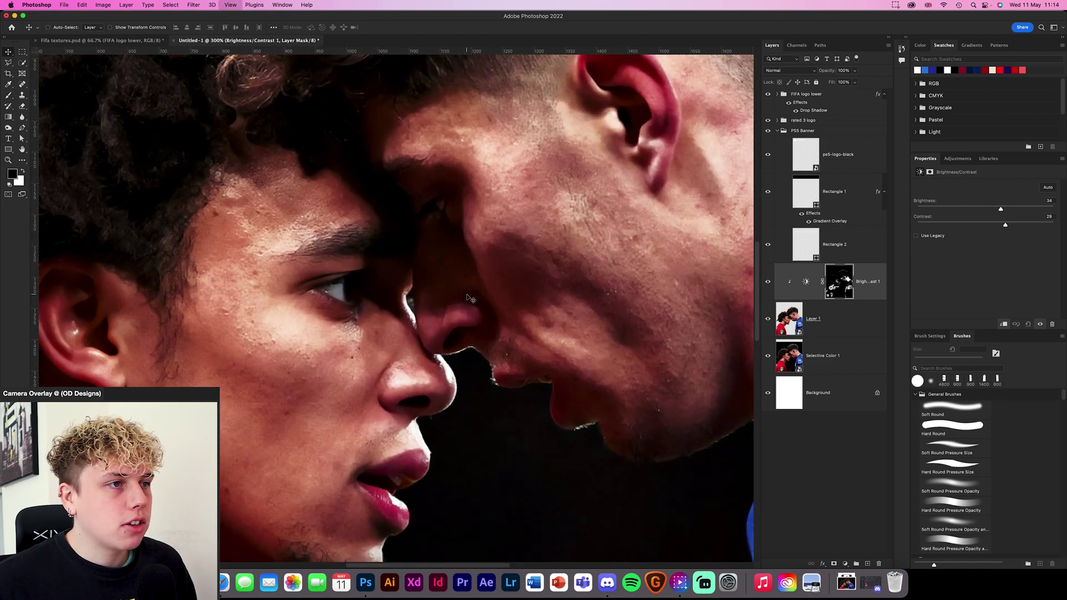
pyautogui.press('super+minus')
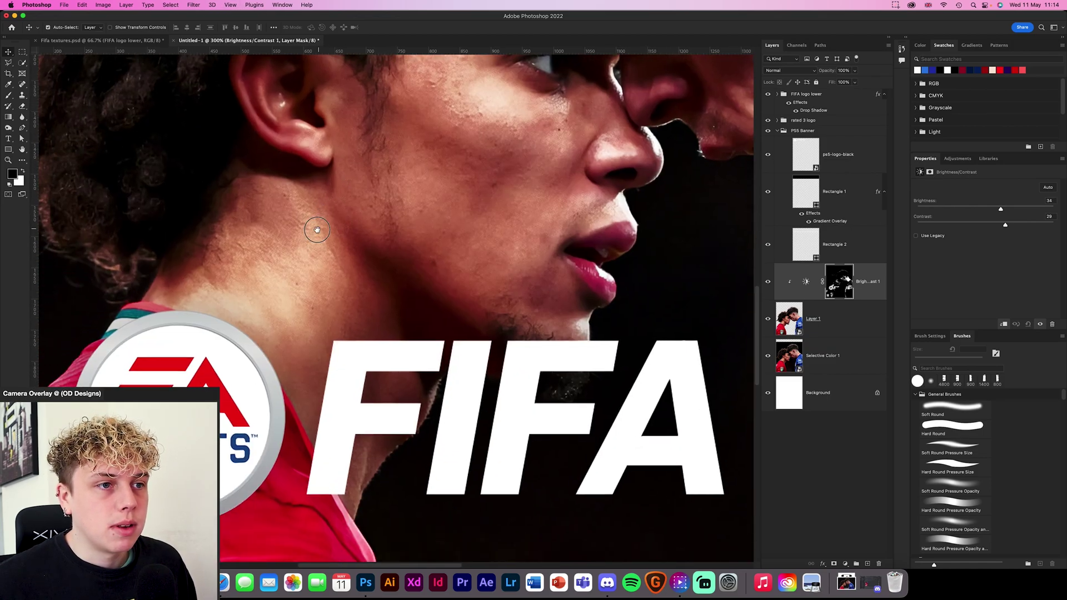
pyautogui.press('super+0')
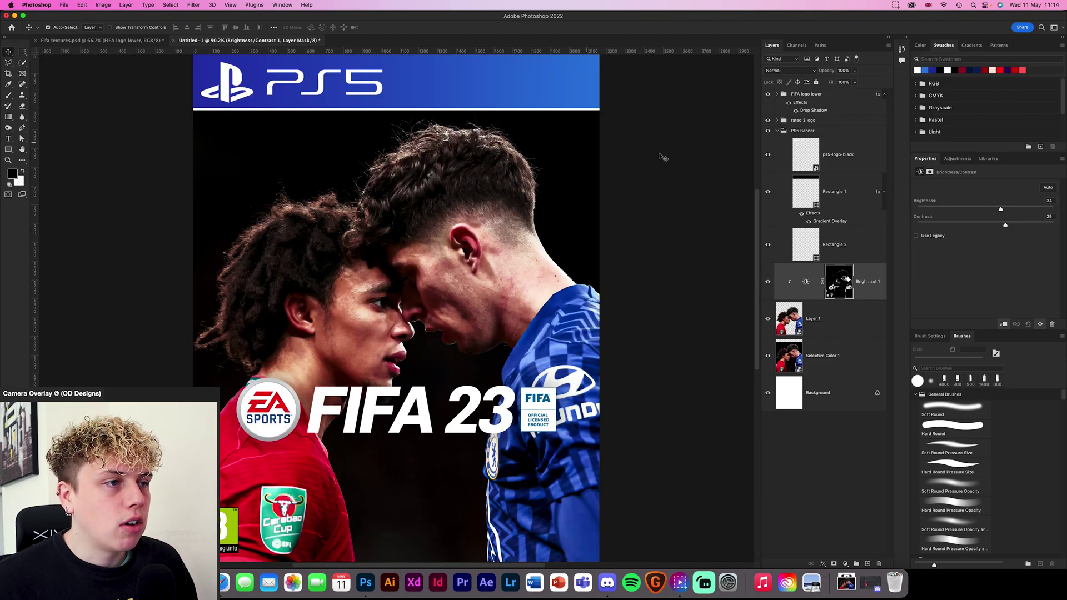
# Step: Feather the highlights adjustment's mask to 8.8 px and compare the image with the adjustment hidden and shown
pyautogui.click(929, 172)
pyautogui.moveTo(927, 243); pyautogui.dragTo(967, 242)
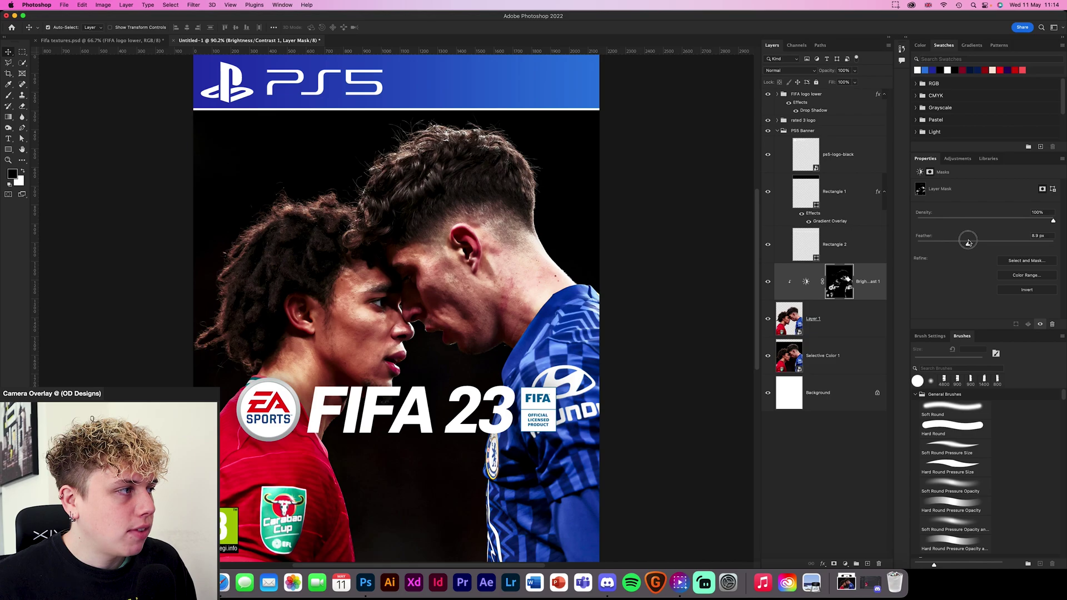
pyautogui.click(767, 282)
pyautogui.click(767, 282)
pyautogui.click(766, 282)
pyautogui.click(766, 282)
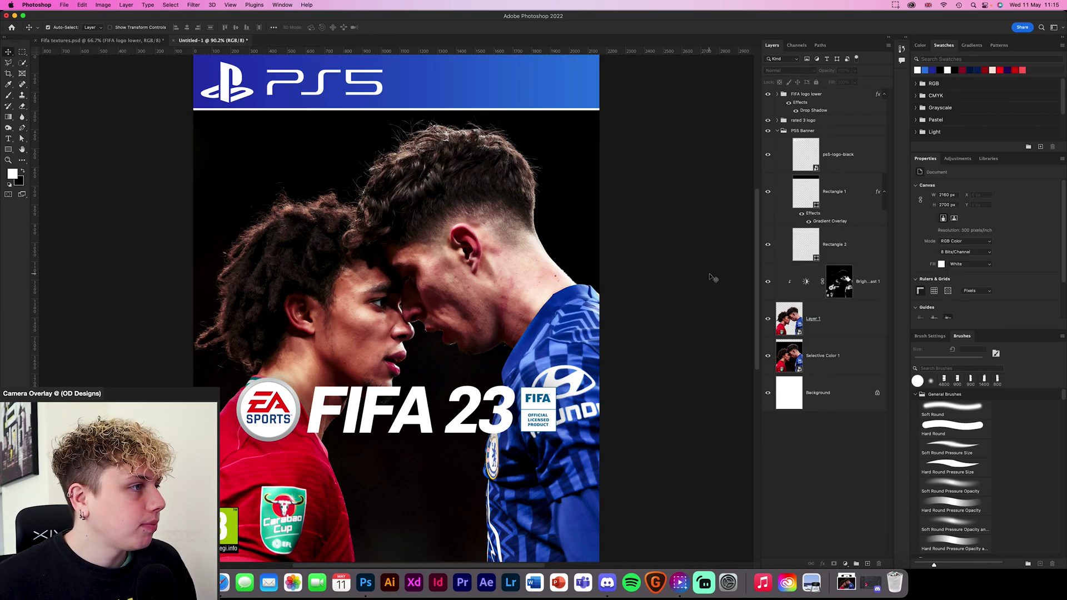
# Step: Load the players' cut-out outline as a selection and narrow it to the shadows using Color Range
pyautogui.click(791, 318)
pyautogui.keyDown('super'); pyautogui.click(793, 315); pyautogui.keyUp('super')
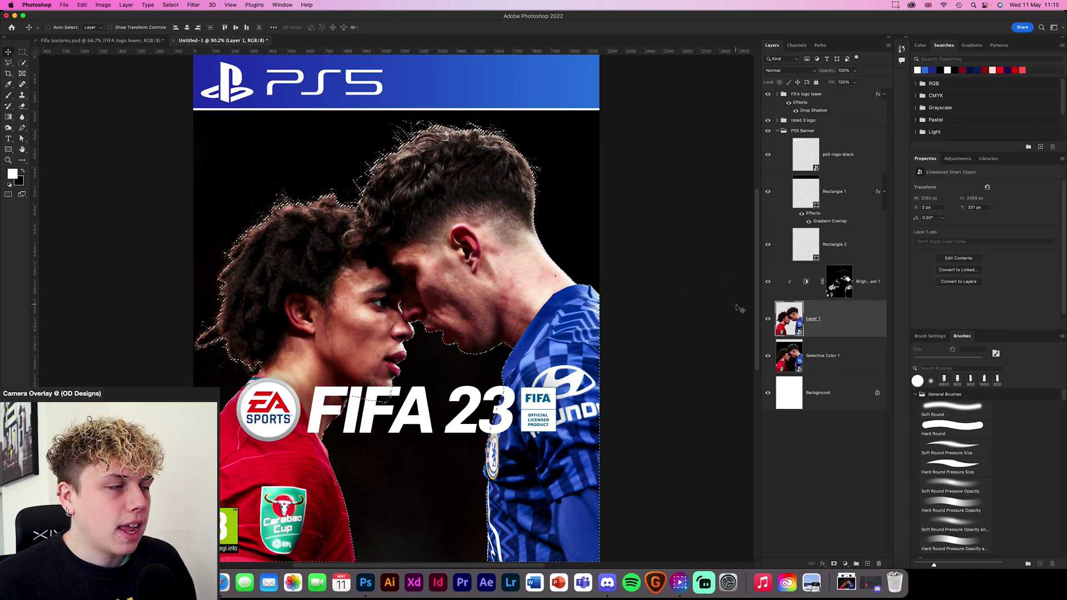
pyautogui.click(185, 5)
pyautogui.moveTo(171, 4)
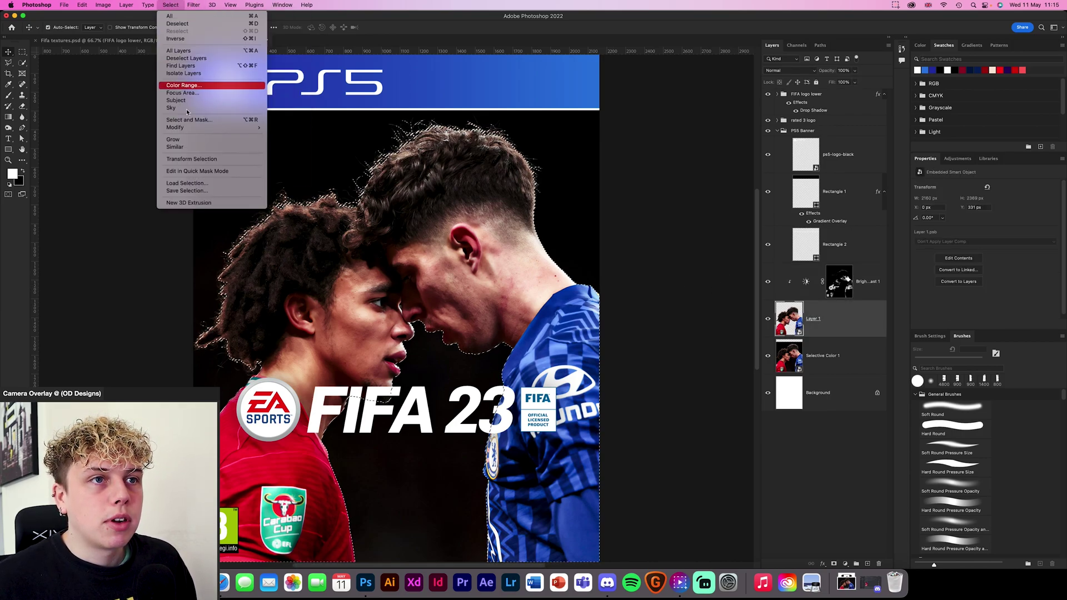
pyautogui.click(231, 86)
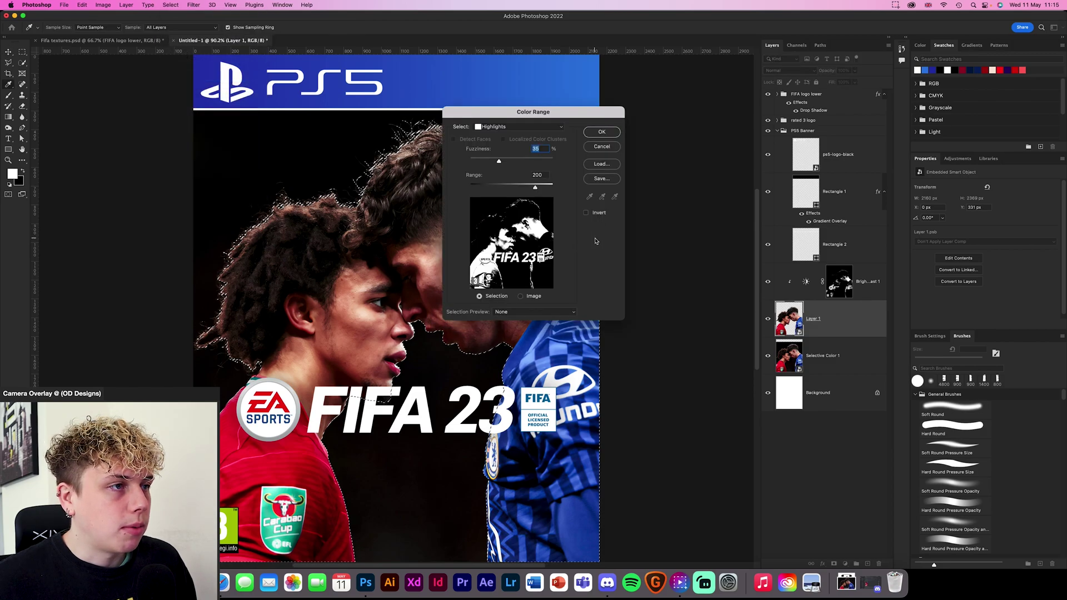
pyautogui.click(520, 127)
pyautogui.click(520, 142)
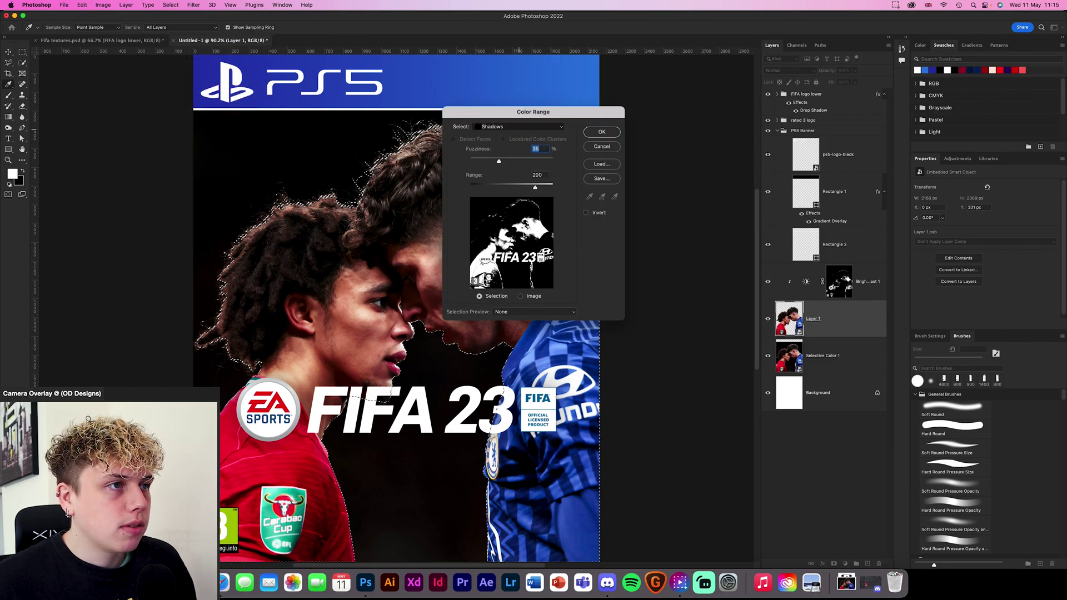
pyautogui.moveTo(490, 187); pyautogui.dragTo(498, 162)
pyautogui.click(602, 132)
pyautogui.press('v')
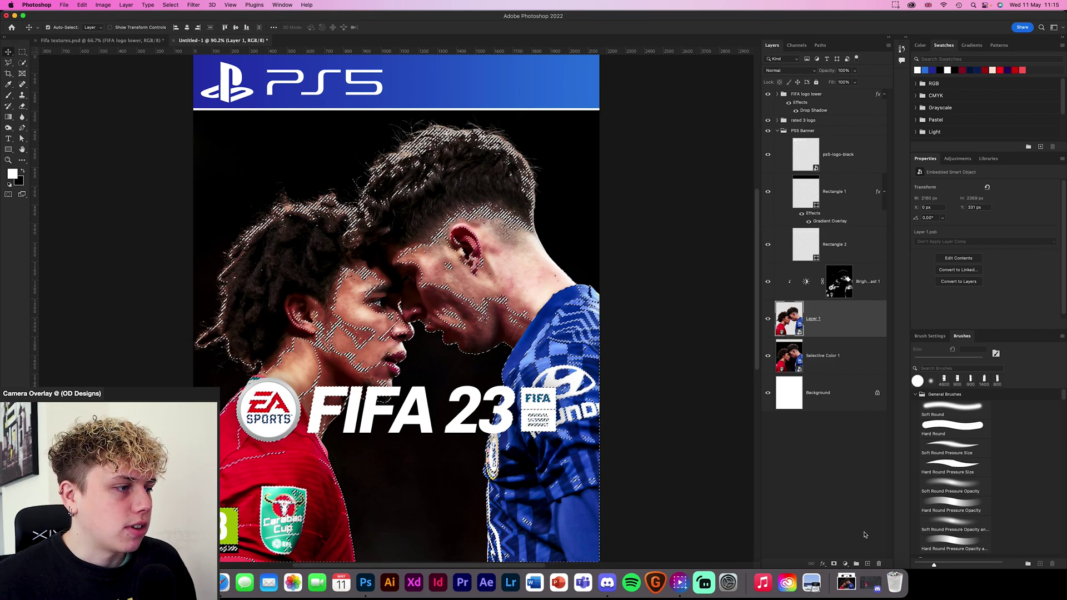
# Step: Add a clipped Brightness/Contrast adjustment for the shadows with raised brightness and contrast, and feather its mask to 8.2 px
pyautogui.click(845, 563)
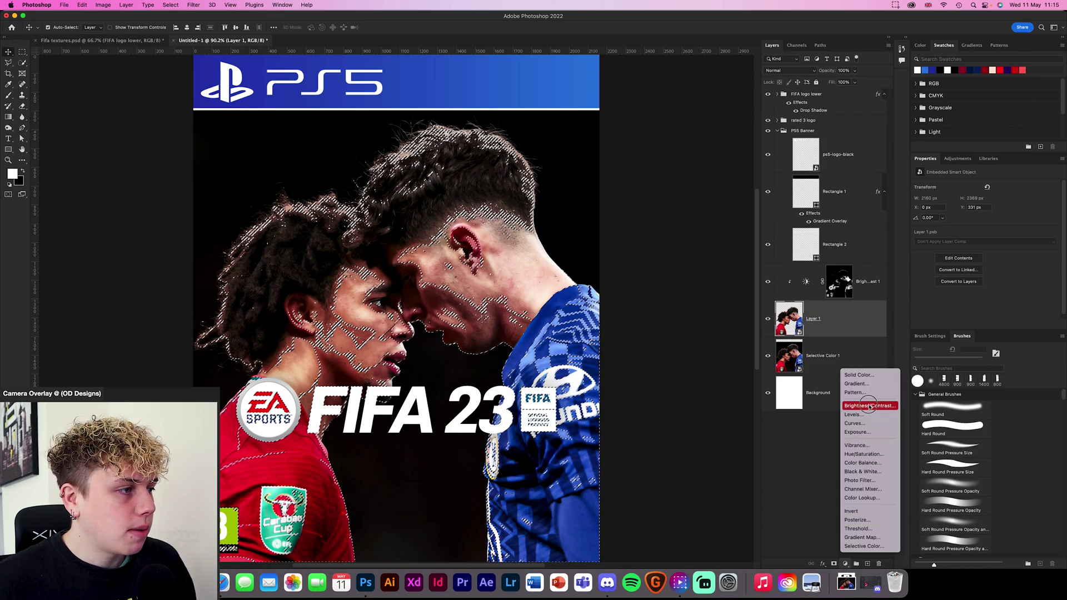
pyautogui.click(870, 406)
pyautogui.moveTo(985, 210); pyautogui.dragTo(1001, 227)
pyautogui.click(930, 172)
pyautogui.moveTo(926, 241); pyautogui.dragTo(961, 244)
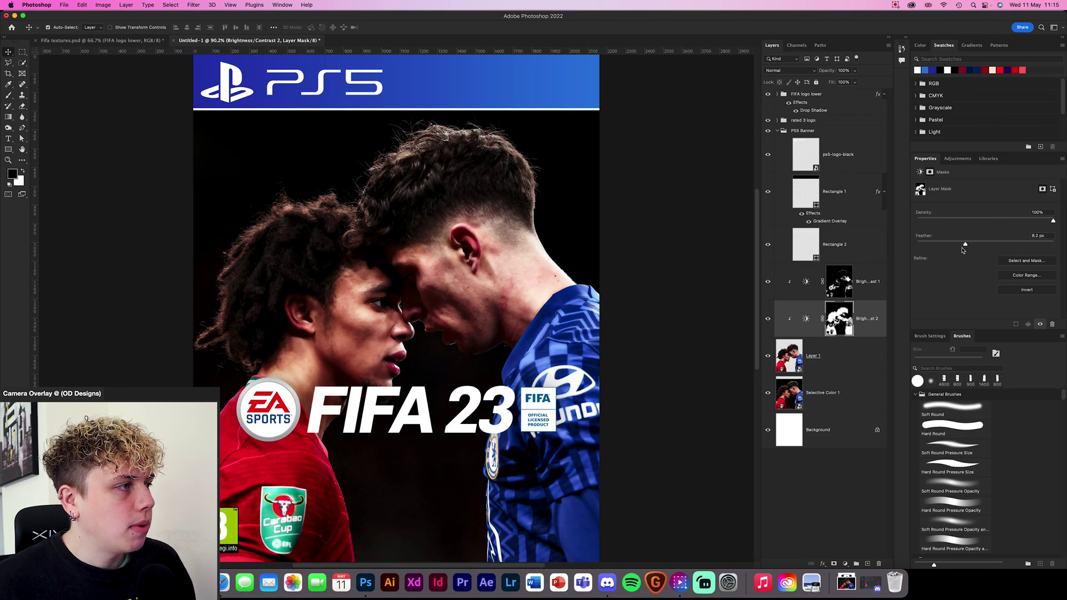
pyautogui.click(829, 495)
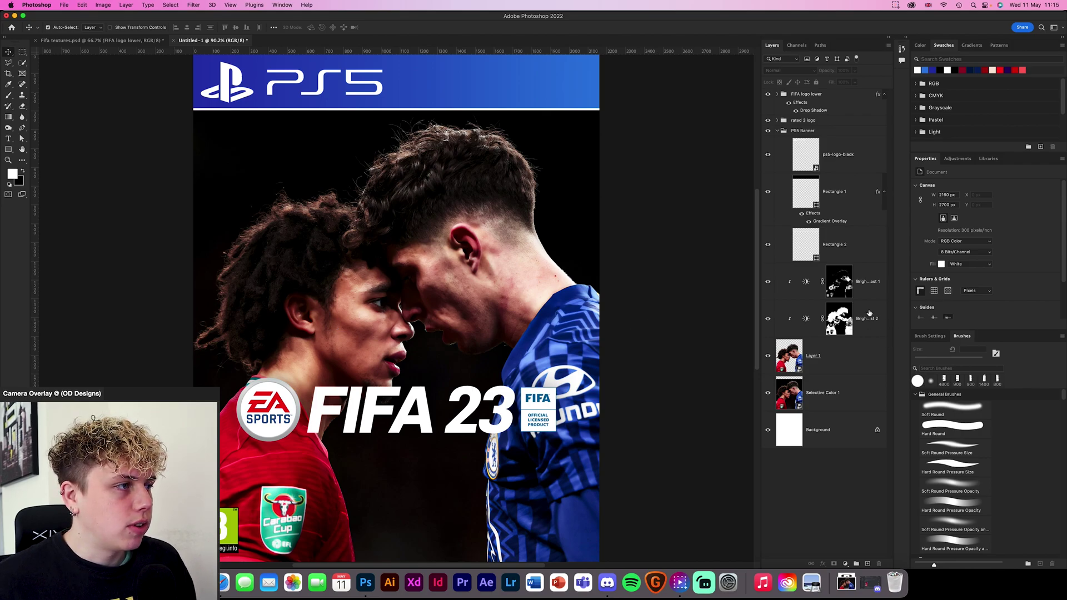
# Step: Add a clipped Curves adjustment above the highlights adjustment, raise its curve to brighten, and invert its mask to black
pyautogui.click(868, 292)
pyautogui.click(845, 563)
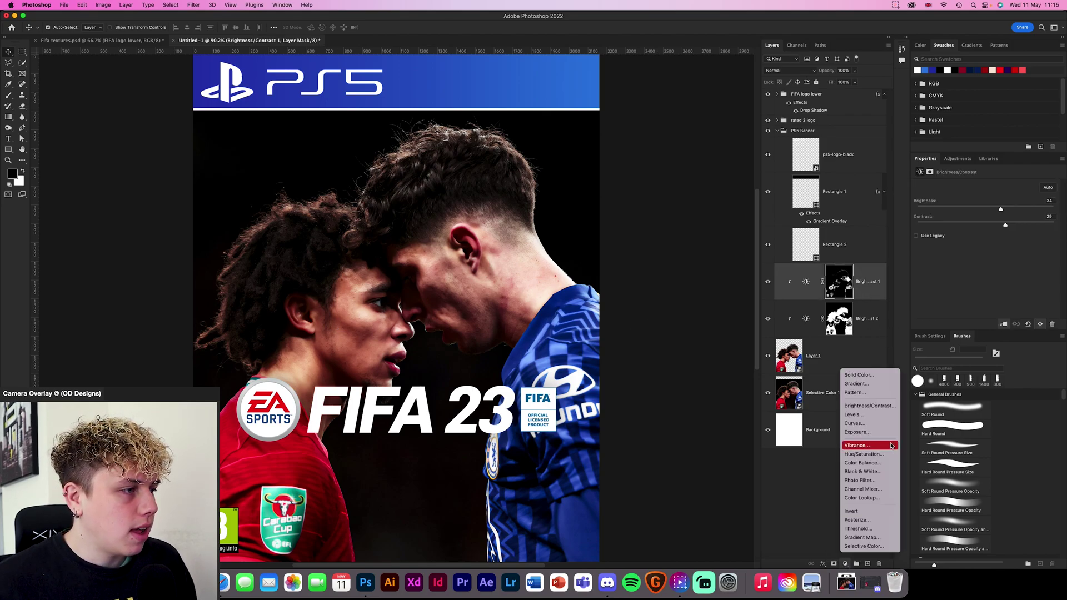
pyautogui.click(884, 424)
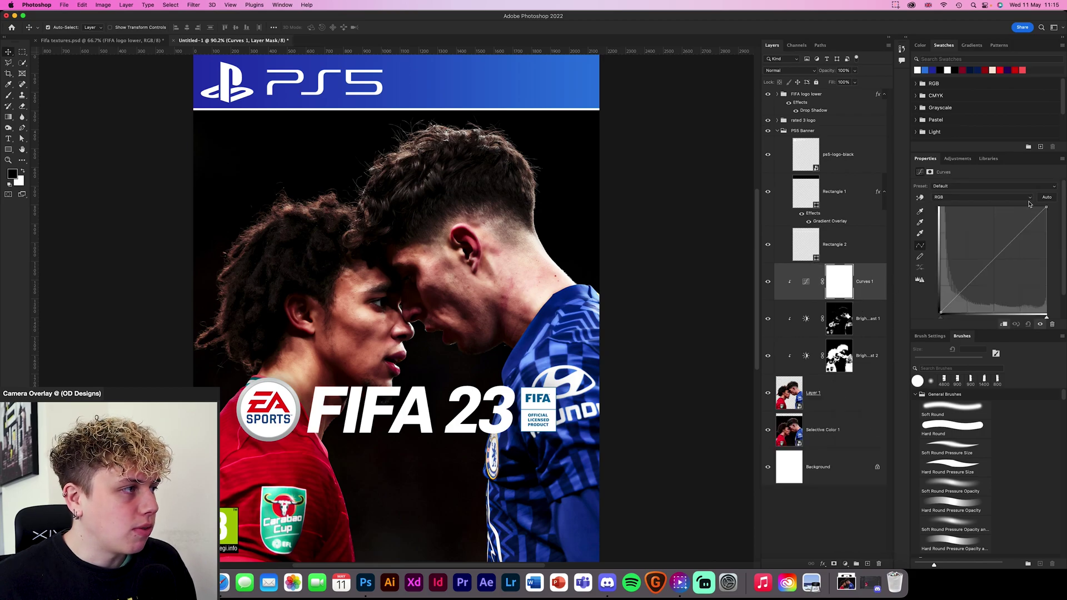
pyautogui.moveTo(1029, 222); pyautogui.dragTo(1030, 213)
pyautogui.press('super+i')
# Step: Brighten the red-shirted player's eye by painting white on the Curves mask with a 25 px Hard Round brush
pyautogui.press('super+equal')
pyautogui.press('super+equal')
pyautogui.press('super+equal')
pyautogui.press('super+equal')
pyautogui.press('super+equal')
pyautogui.press('super+equal')
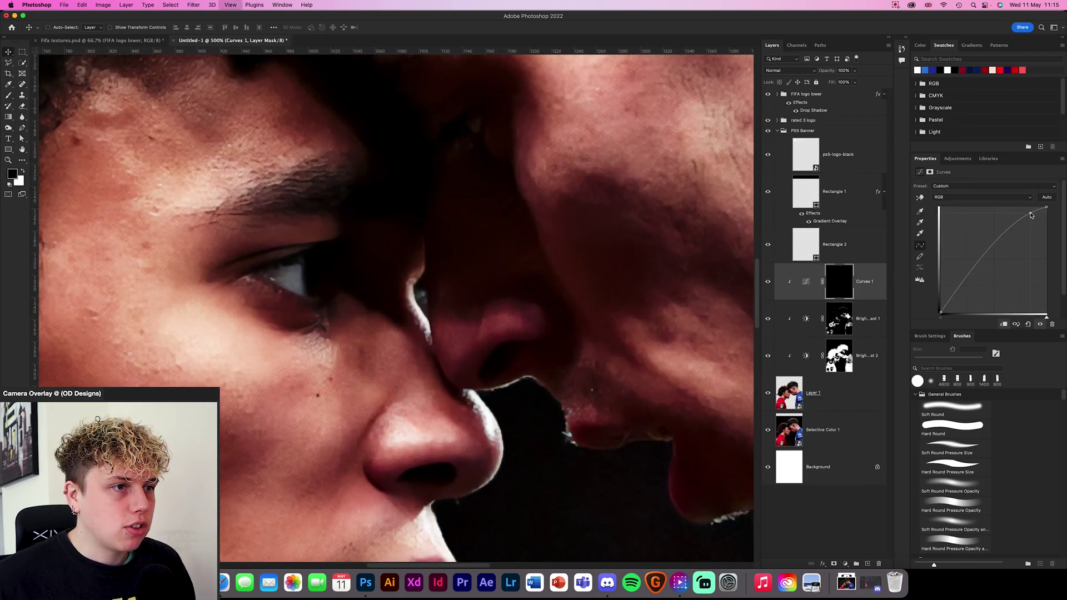
pyautogui.click(946, 437)
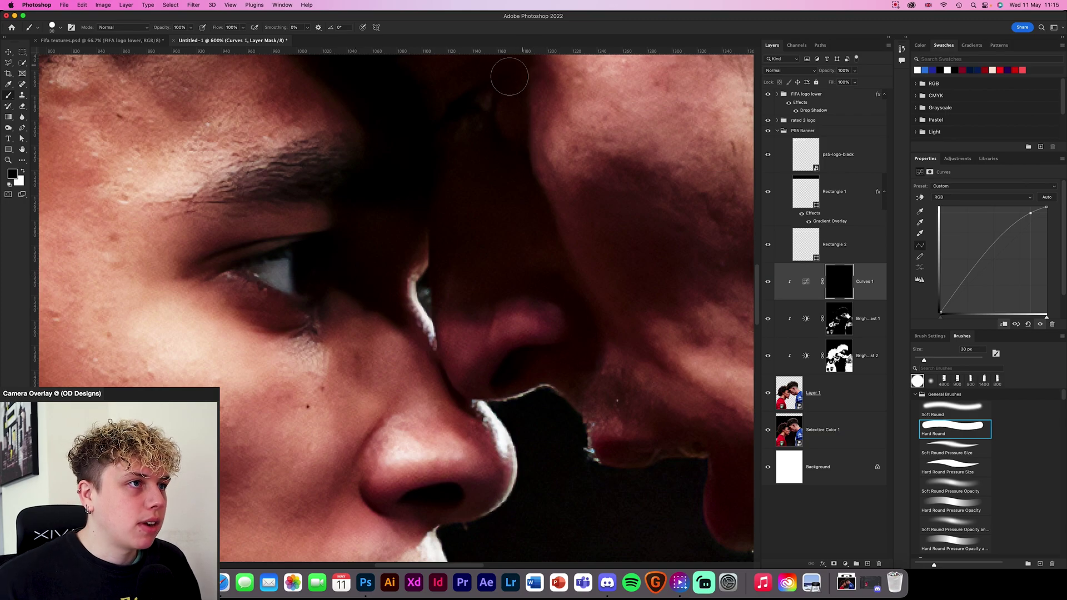
pyautogui.press('x')
pyautogui.press('[')
pyautogui.moveTo(300, 266)
pyautogui.mouseDown()
pyautogui.moveTo(303, 259)
pyautogui.moveTo(261, 268)
pyautogui.moveTo(299, 279)
pyautogui.moveTo(280, 267)
pyautogui.mouseUp()
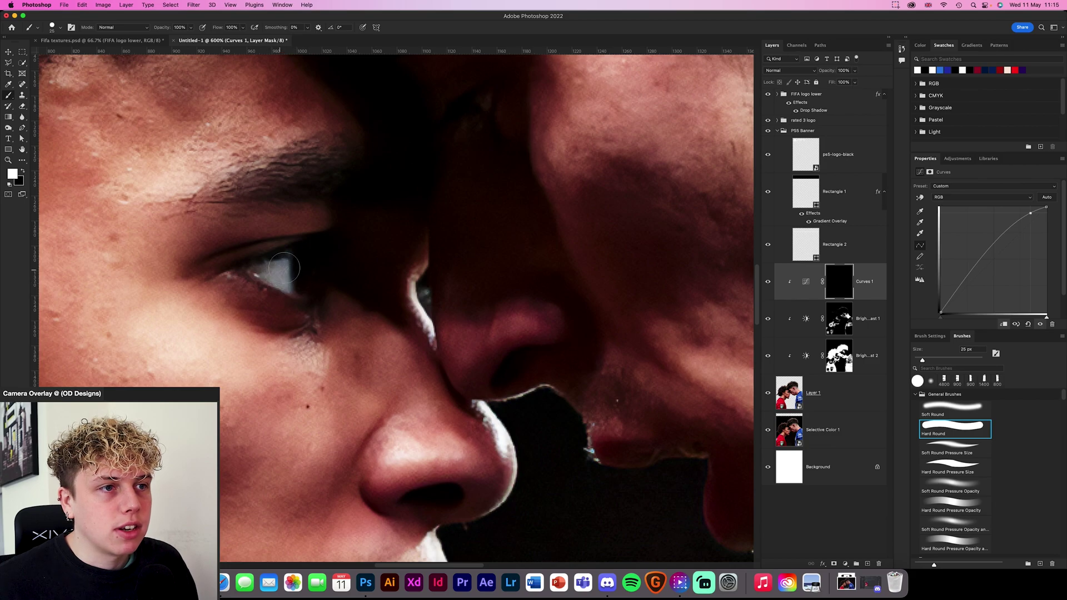
# Step: Add a clipped Hue/Saturation adjustment above the Curves layer, lower its saturation, and invert its mask
pyautogui.click(846, 564)
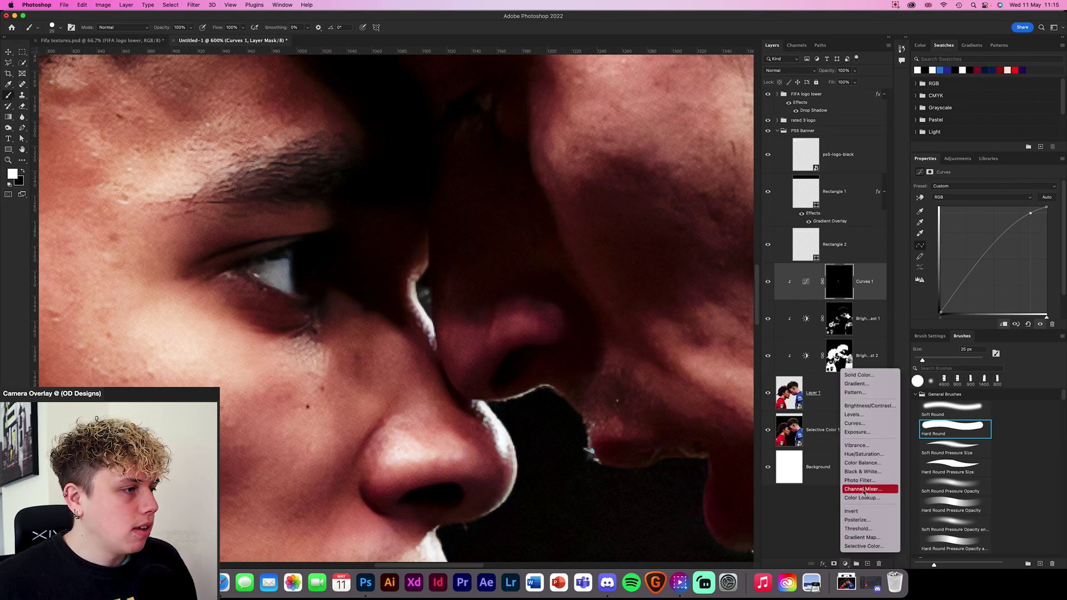
pyautogui.click(866, 453)
pyautogui.press('super+alt+g')
pyautogui.moveTo(985, 233); pyautogui.dragTo(891, 237)
pyautogui.click(842, 285)
pyautogui.press('super+i')
pyautogui.press('x')
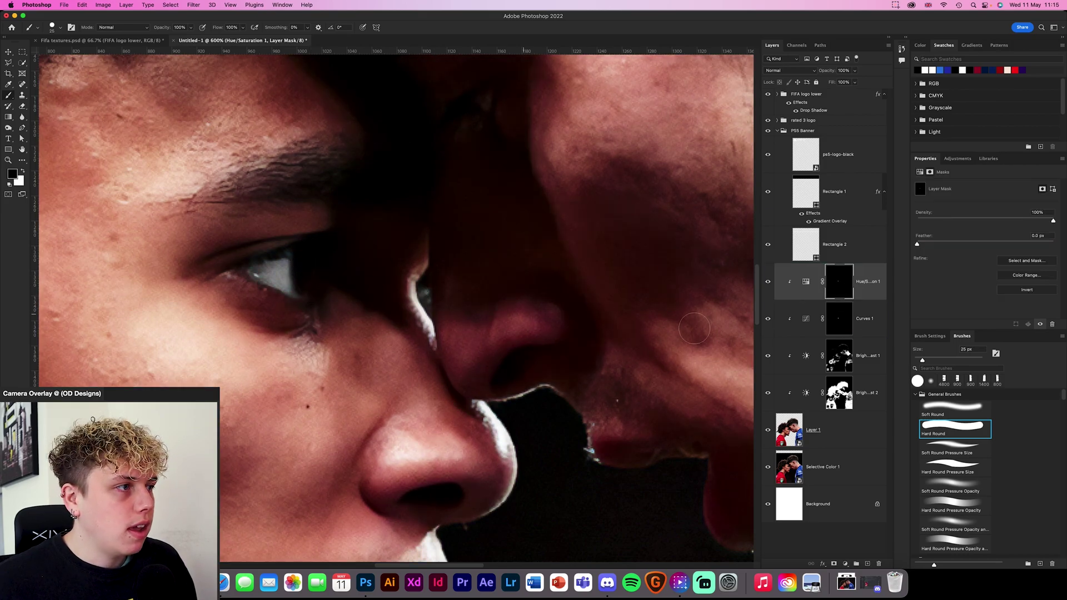
# Step: Collapse the PS5 Banner group and select the players' cut-out layer with the whole cover in view
pyautogui.press('super+0')
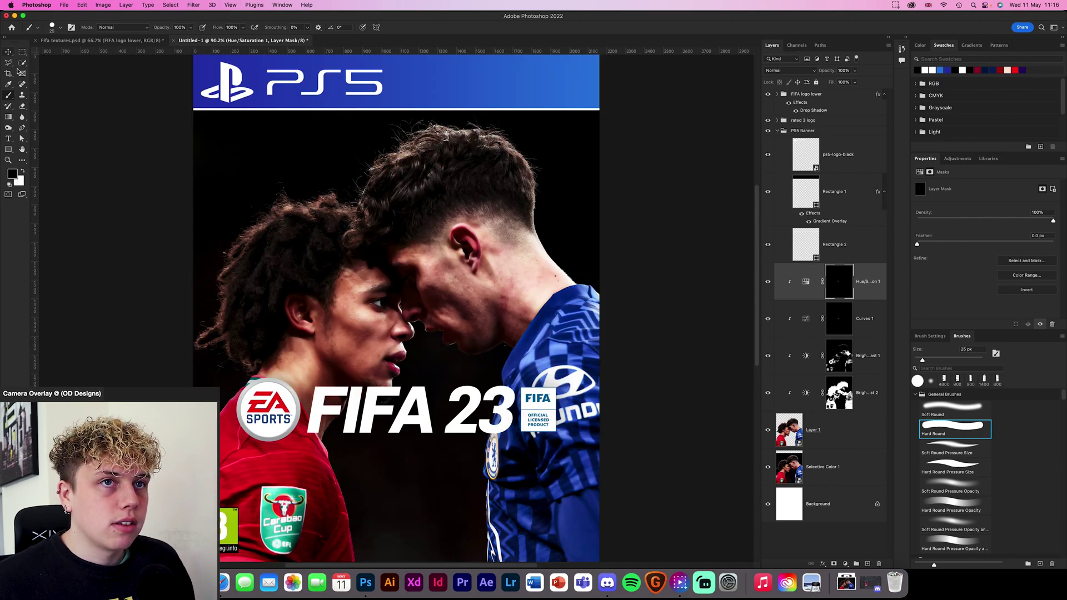
pyautogui.click(9, 51)
pyautogui.click(103, 199)
pyautogui.moveTo(615, 346); pyautogui.dragTo(636, 352)
pyautogui.press('super+minus')
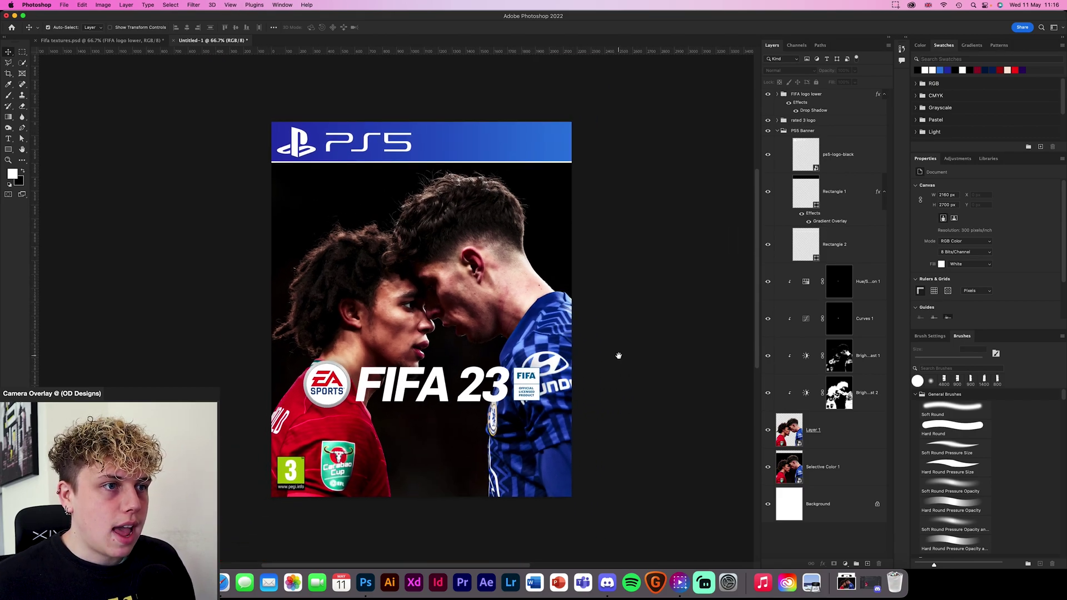
pyautogui.click(779, 132)
pyautogui.click(866, 320)
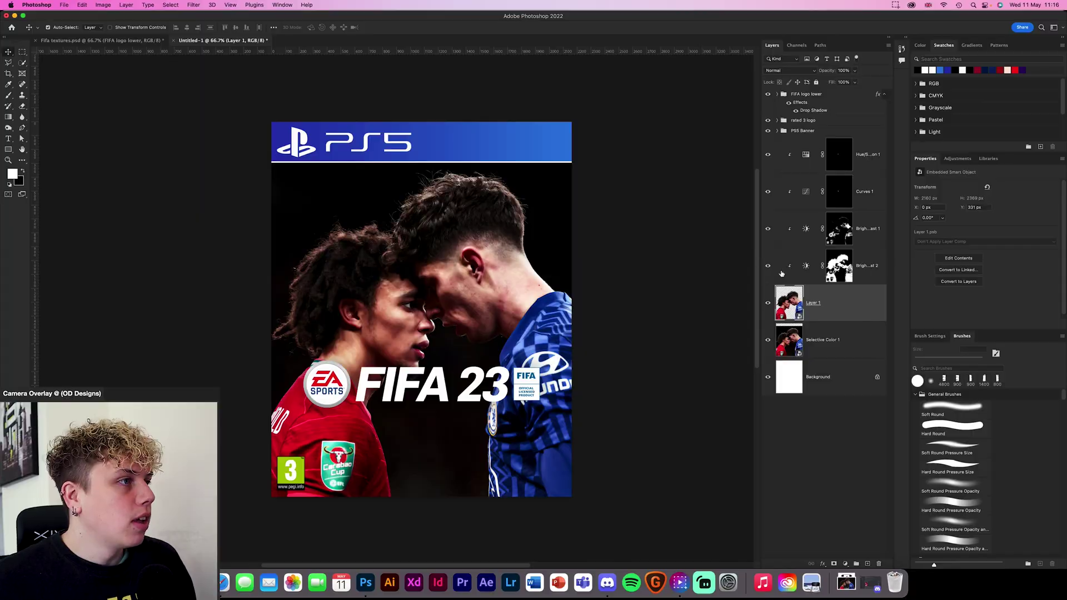
# Step: Review the PS5 banner, rating logo and FIFA logo groups by toggling each one's visibility
pyautogui.click(800, 133)
pyautogui.click(770, 132)
pyautogui.click(769, 132)
pyautogui.click(769, 133)
pyautogui.click(770, 132)
pyautogui.click(768, 132)
pyautogui.click(769, 132)
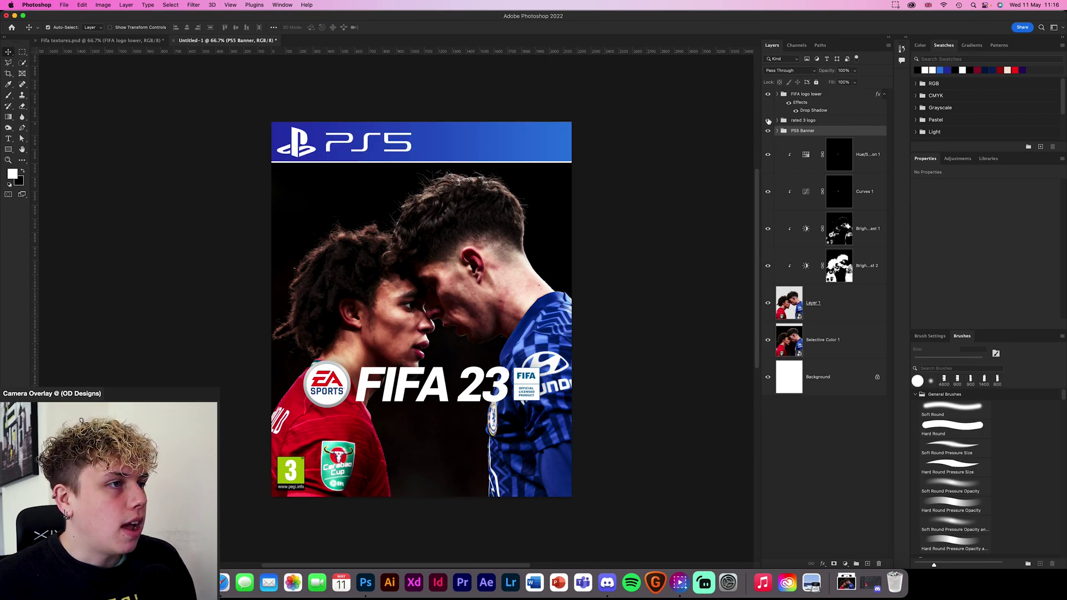
pyautogui.click(769, 120)
pyautogui.click(769, 121)
pyautogui.click(767, 95)
pyautogui.click(767, 94)
pyautogui.click(767, 94)
pyautogui.click(768, 94)
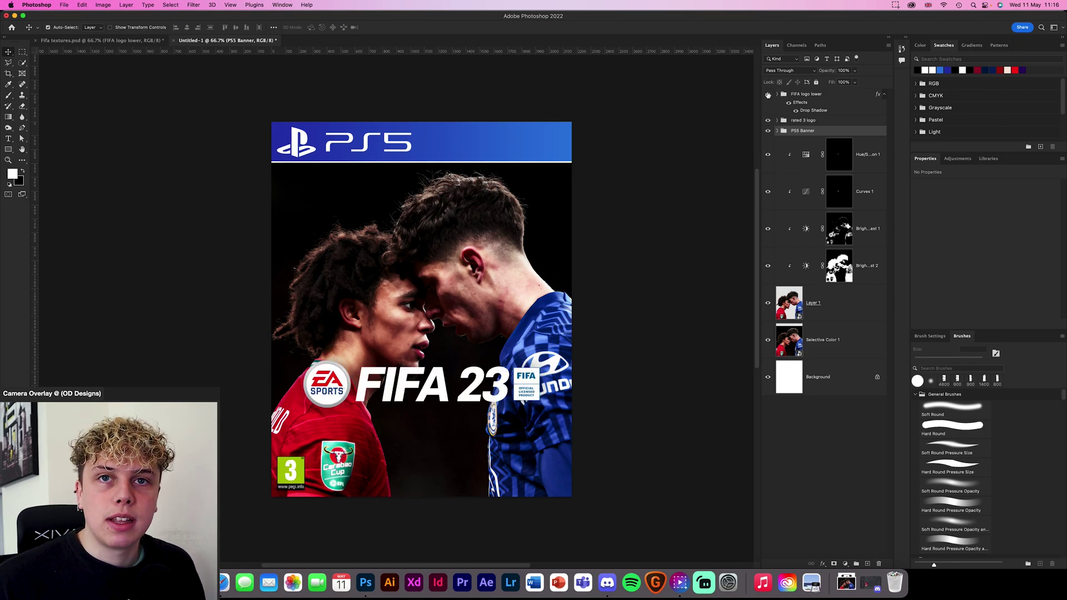
pyautogui.click(767, 95)
pyautogui.click(768, 95)
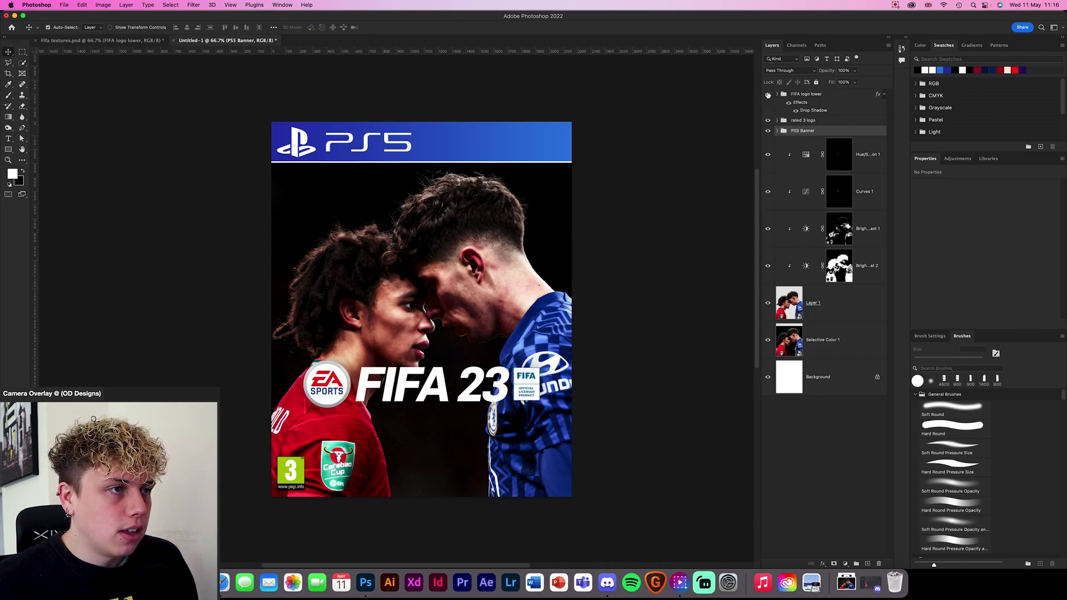
# Step: Stamp all visible layers into a new merged layer above the FIFA logo group
pyautogui.click(819, 98)
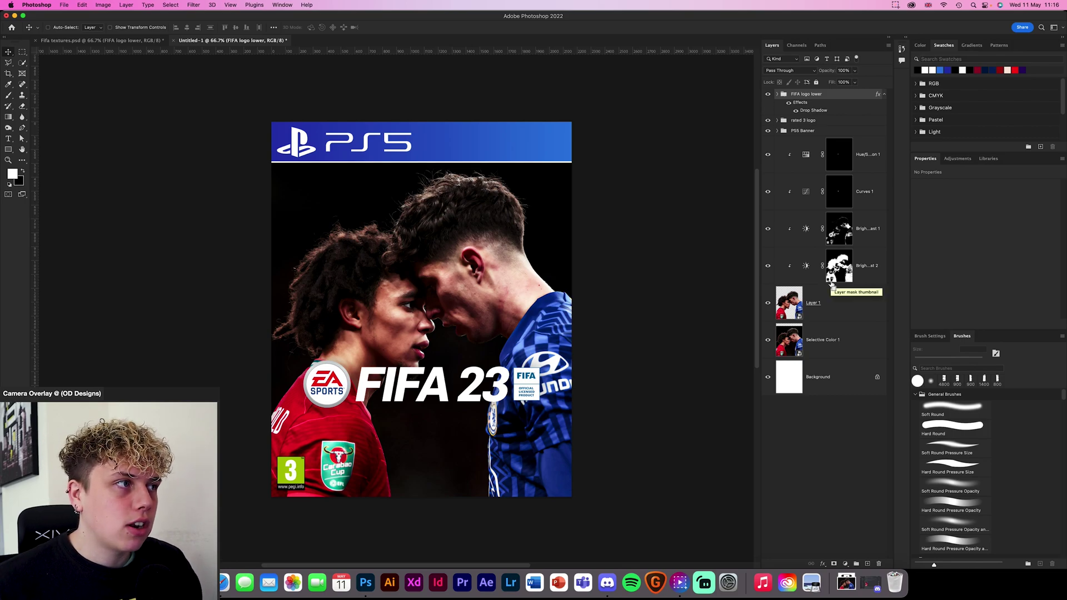
pyautogui.press('super+alt+shift+e')
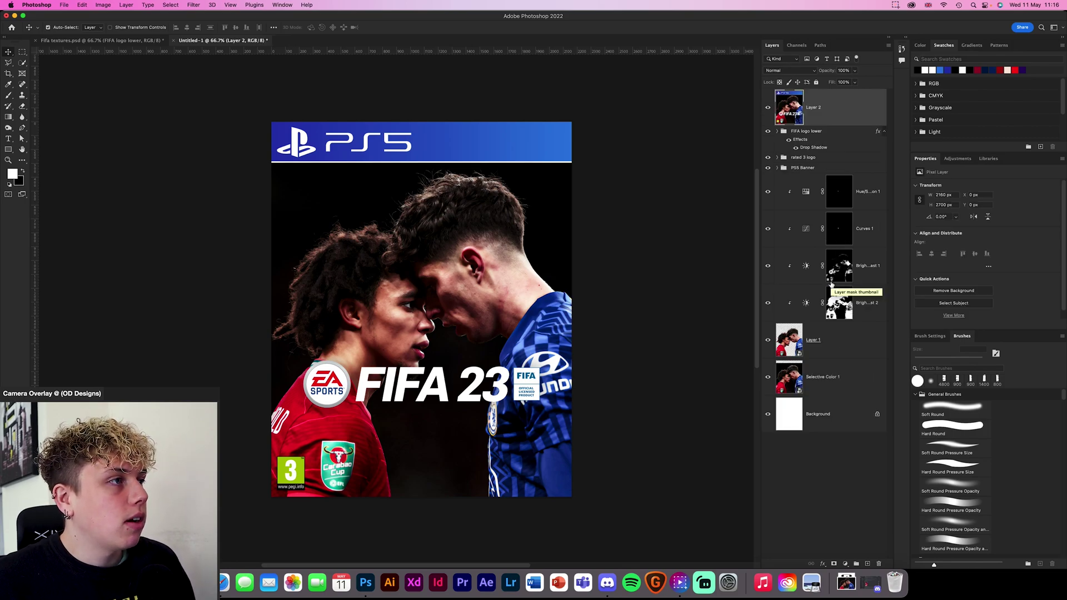
# Step: Convert the merged layer to a smart object and open the Camera Raw filter on it
pyautogui.rightClick(842, 114)
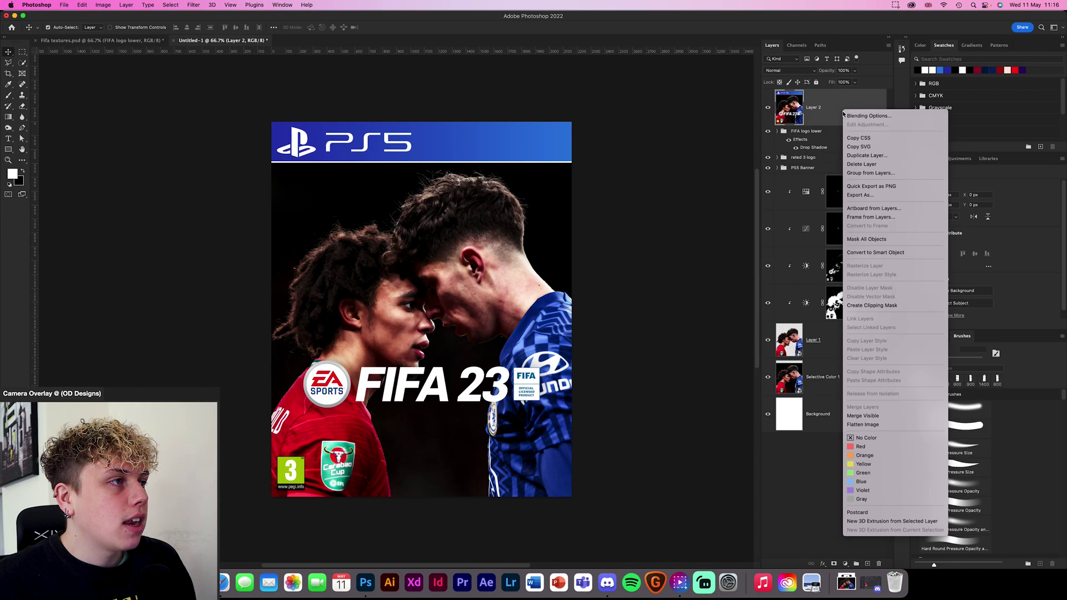
pyautogui.click(906, 252)
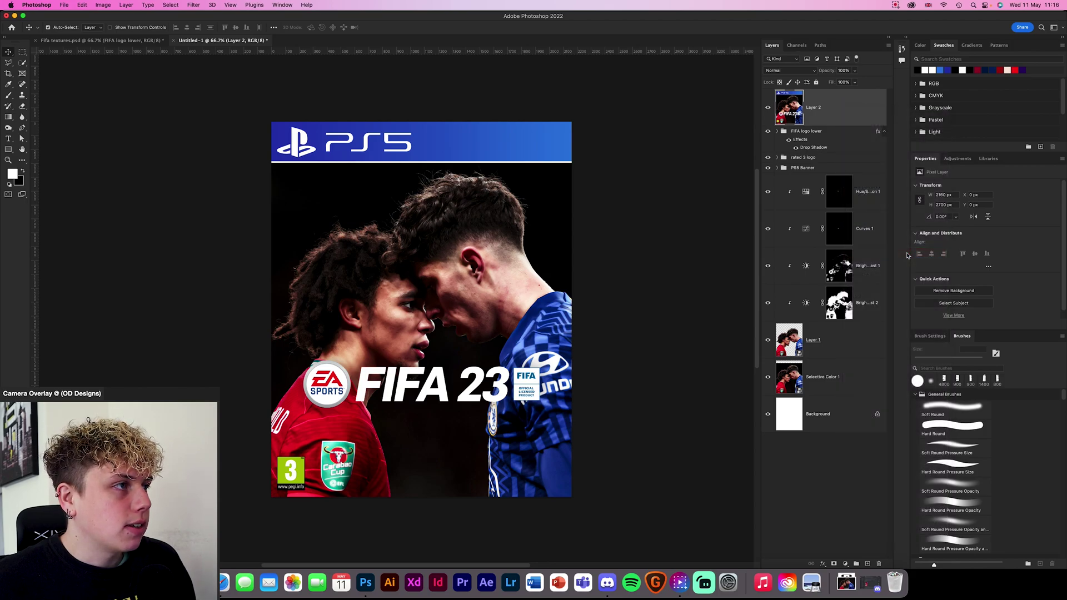
pyautogui.click(197, 5)
pyautogui.click(211, 60)
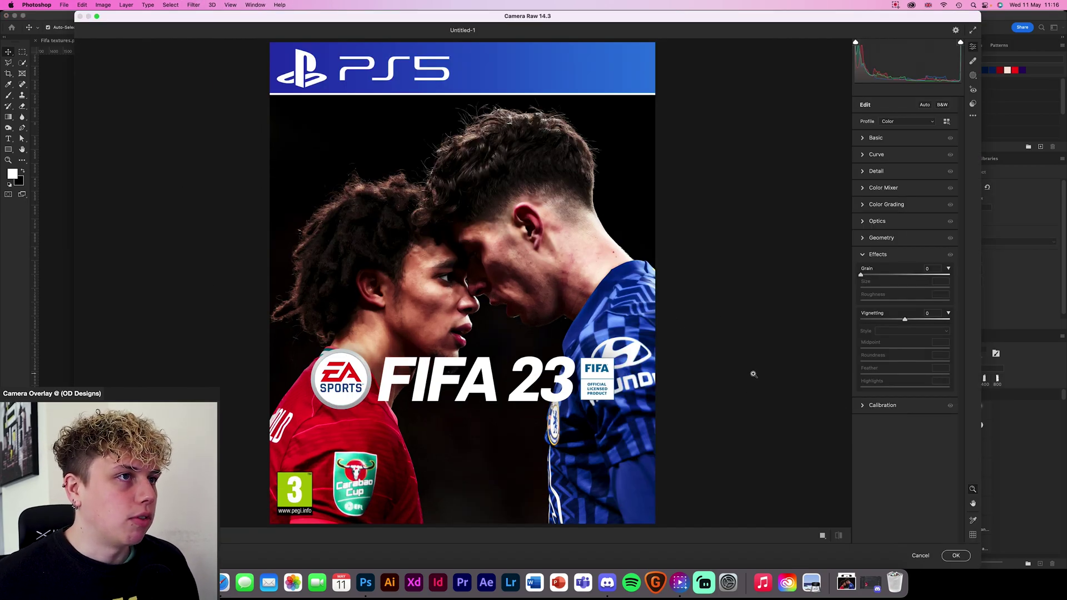
# Step: Set Contrast +15, Highlights +20, Shadows +30, Texture +25, Clarity +15 and Dehaze +5, and slightly raise Vibrance and Saturation
pyautogui.click(889, 155)
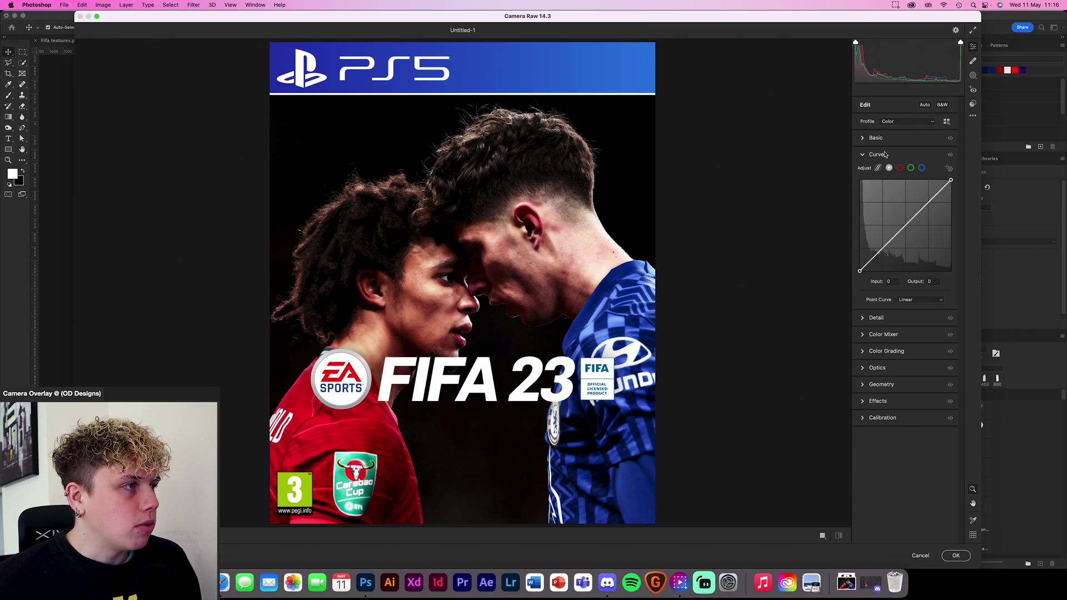
pyautogui.click(887, 141)
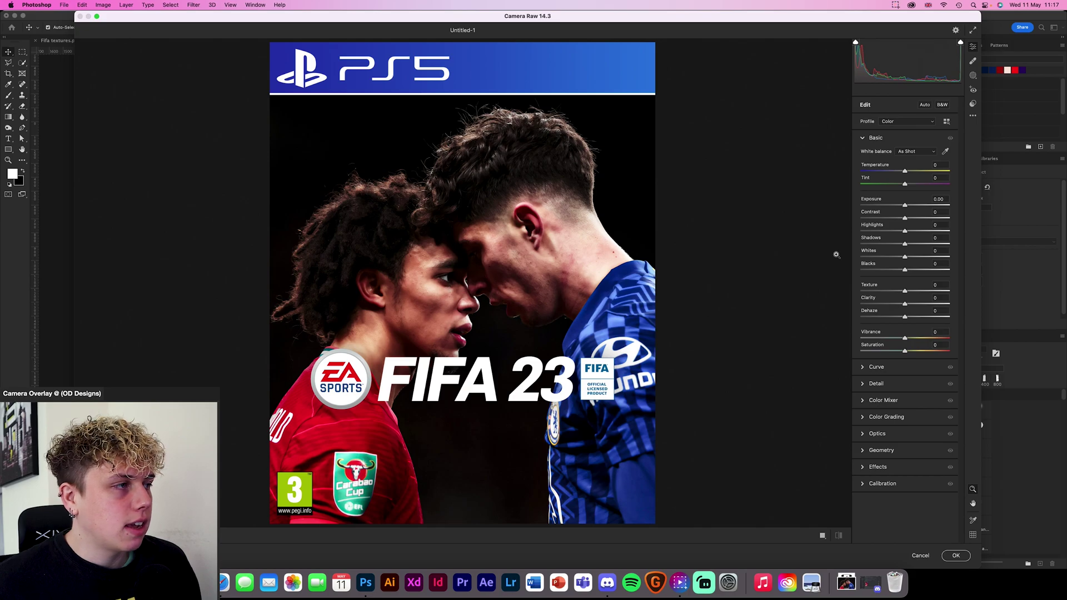
pyautogui.moveTo(905, 218)
pyautogui.mouseDown()
pyautogui.moveTo(918, 234)
pyautogui.moveTo(907, 245)
pyautogui.moveTo(919, 249)
pyautogui.mouseUp()
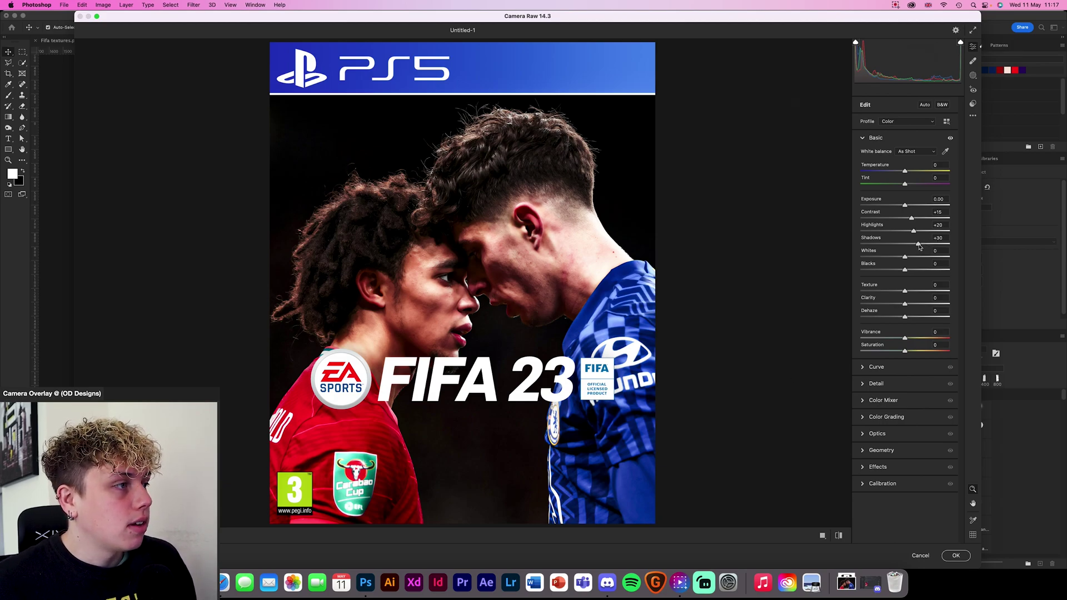
pyautogui.moveTo(907, 301); pyautogui.dragTo(911, 306)
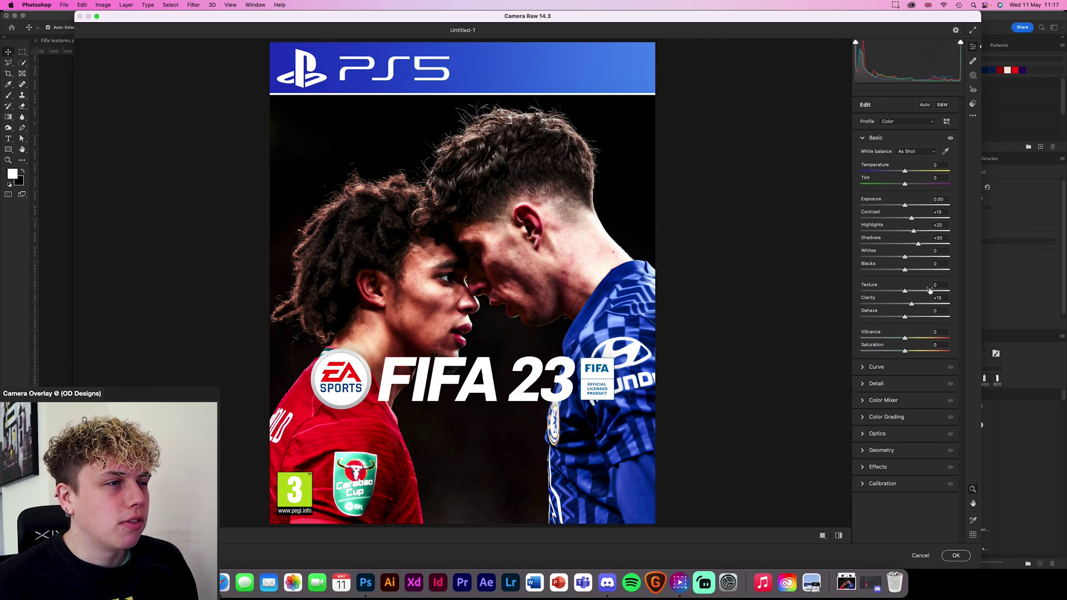
pyautogui.moveTo(907, 290); pyautogui.dragTo(907, 318)
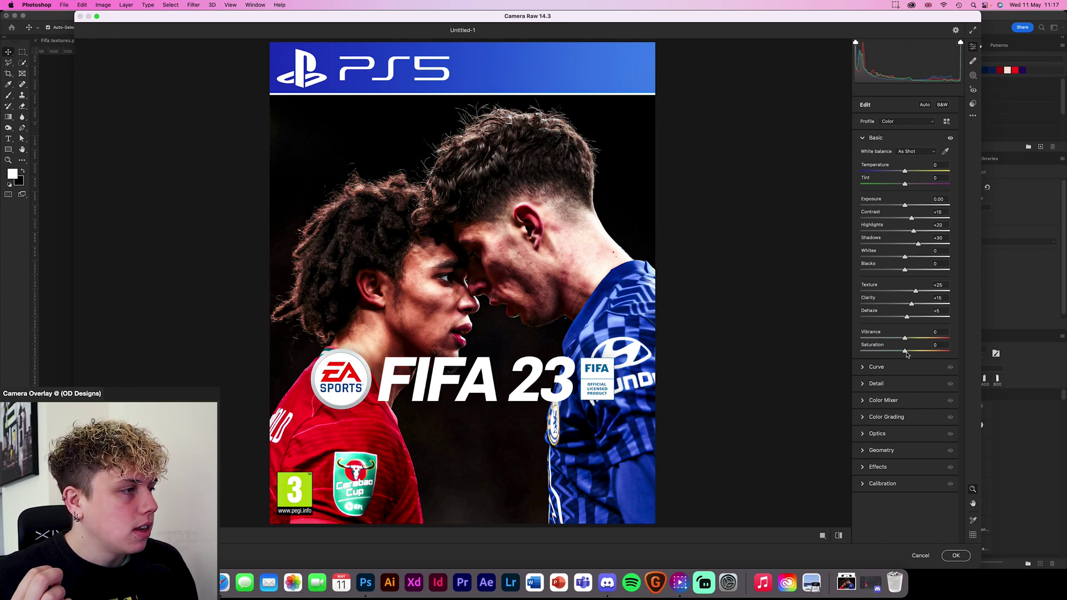
pyautogui.moveTo(905, 351); pyautogui.dragTo(910, 340)
# Step: Shape the point curve with a slightly raised highlight point and a shadow point at input 43, output 49
pyautogui.click(877, 366)
pyautogui.moveTo(943, 186); pyautogui.dragTo(941, 185)
pyautogui.moveTo(875, 250); pyautogui.dragTo(875, 253)
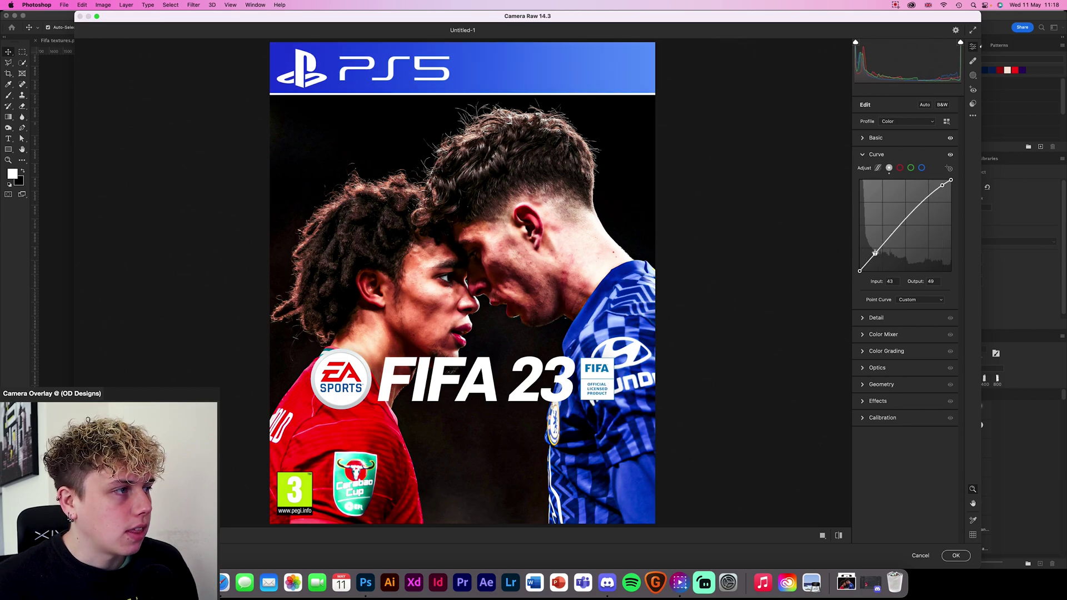
# Step: Set the detail Sharpening to 30 and Noise Reduction to 10
pyautogui.click(876, 317)
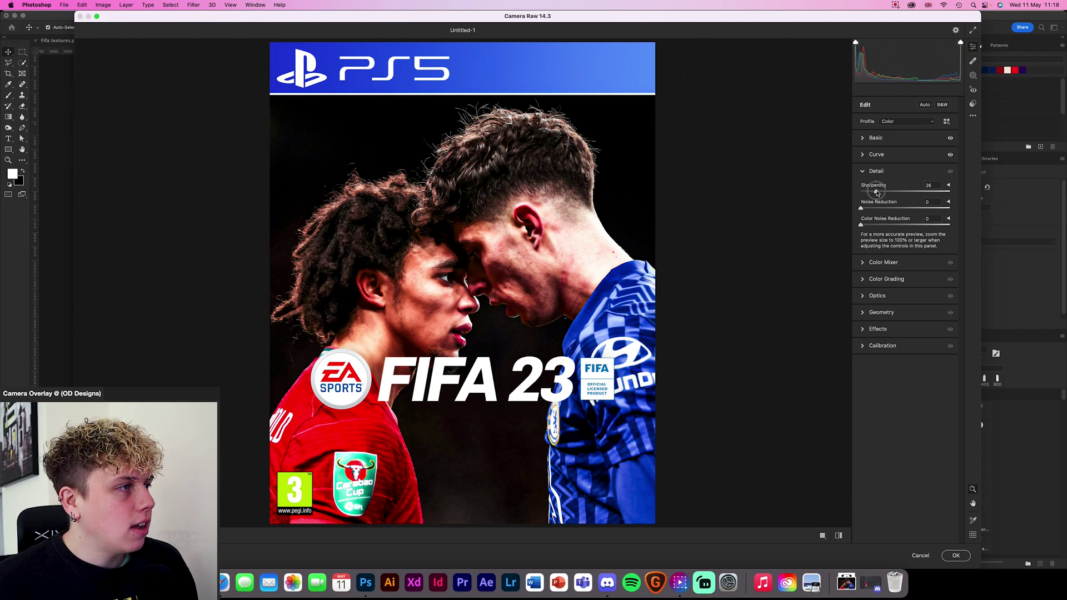
pyautogui.click(875, 209)
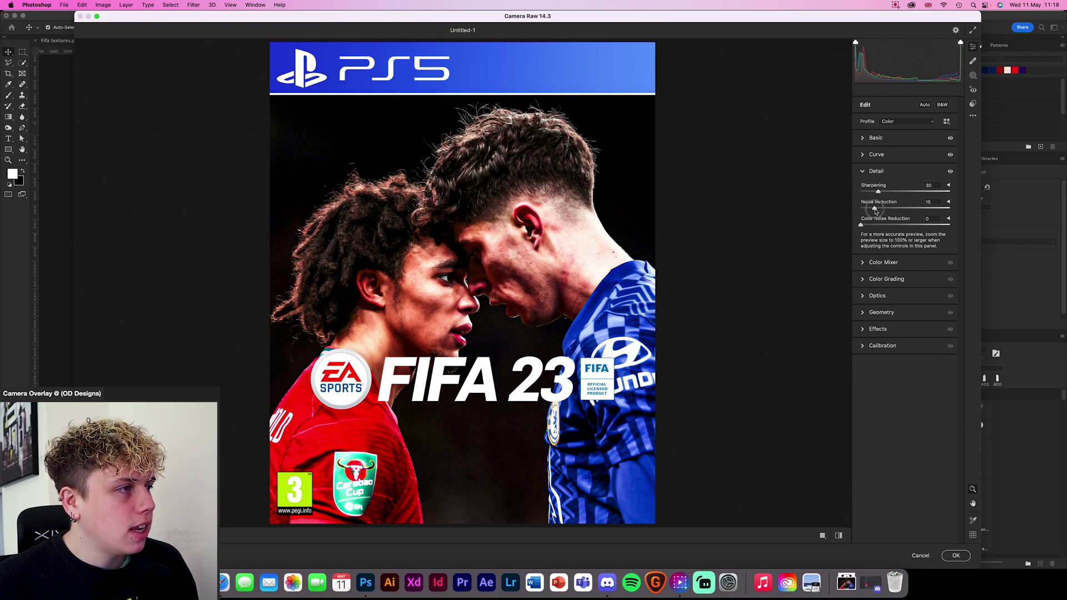
pyautogui.moveTo(876, 211); pyautogui.dragTo(870, 212)
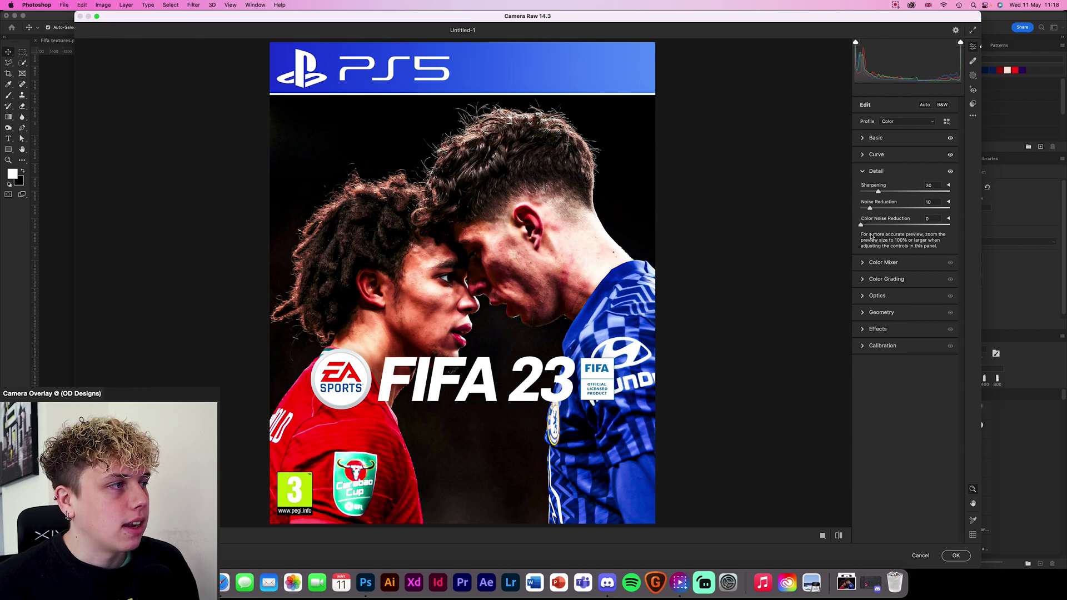
# Step: Shift the colour mixer hues to Blues -21, Aquas +12 and Reds -10
pyautogui.click(883, 262)
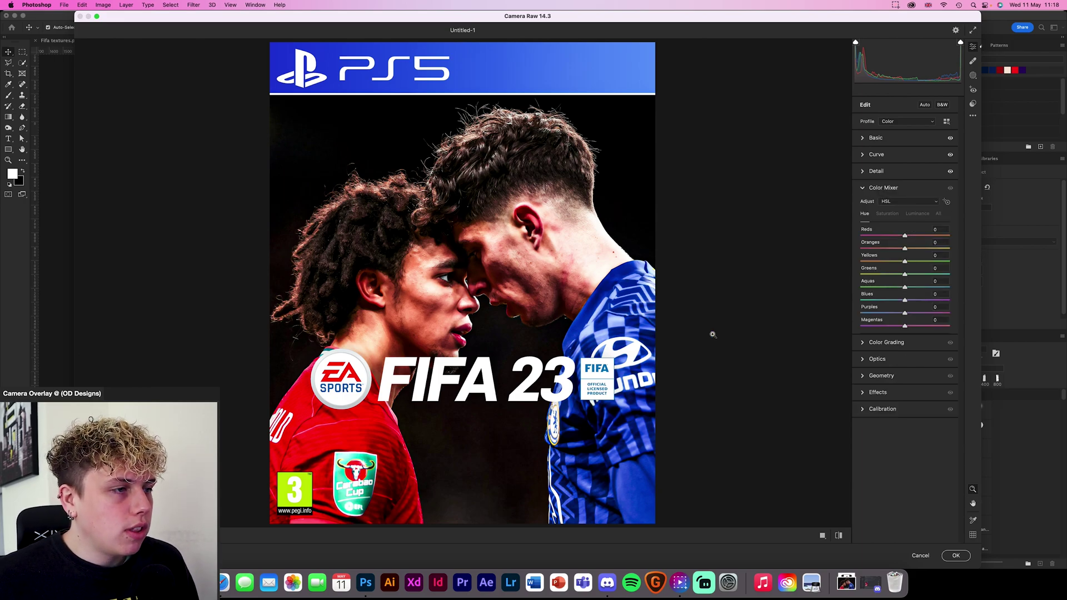
pyautogui.moveTo(904, 301); pyautogui.dragTo(895, 300)
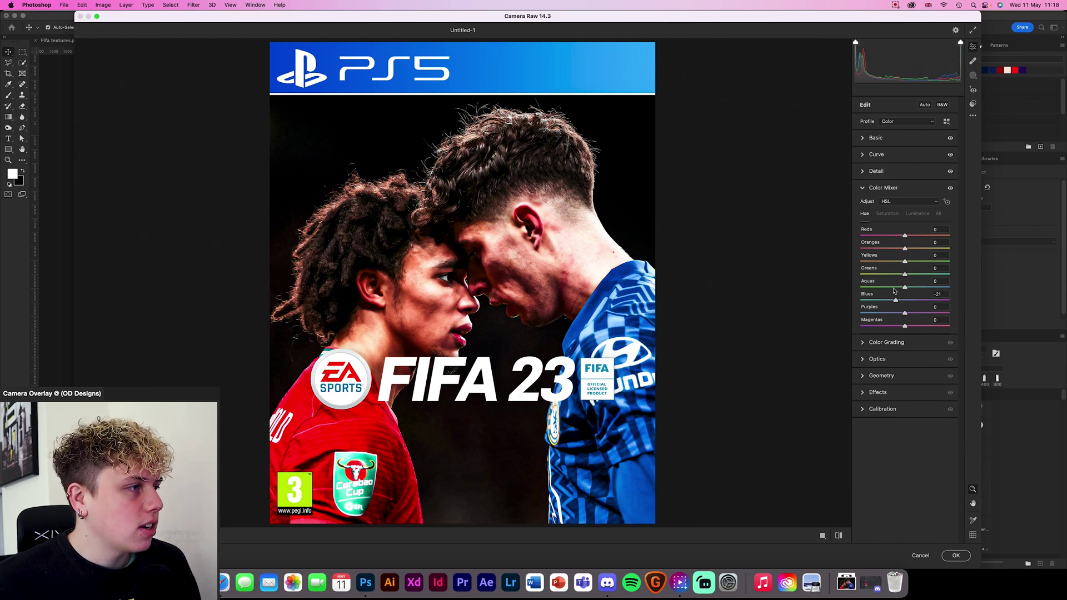
pyautogui.moveTo(911, 289); pyautogui.dragTo(909, 293)
pyautogui.moveTo(903, 238)
pyautogui.mouseDown()
pyautogui.moveTo(880, 239)
pyautogui.moveTo(919, 238)
pyautogui.moveTo(899, 240)
pyautogui.mouseUp()
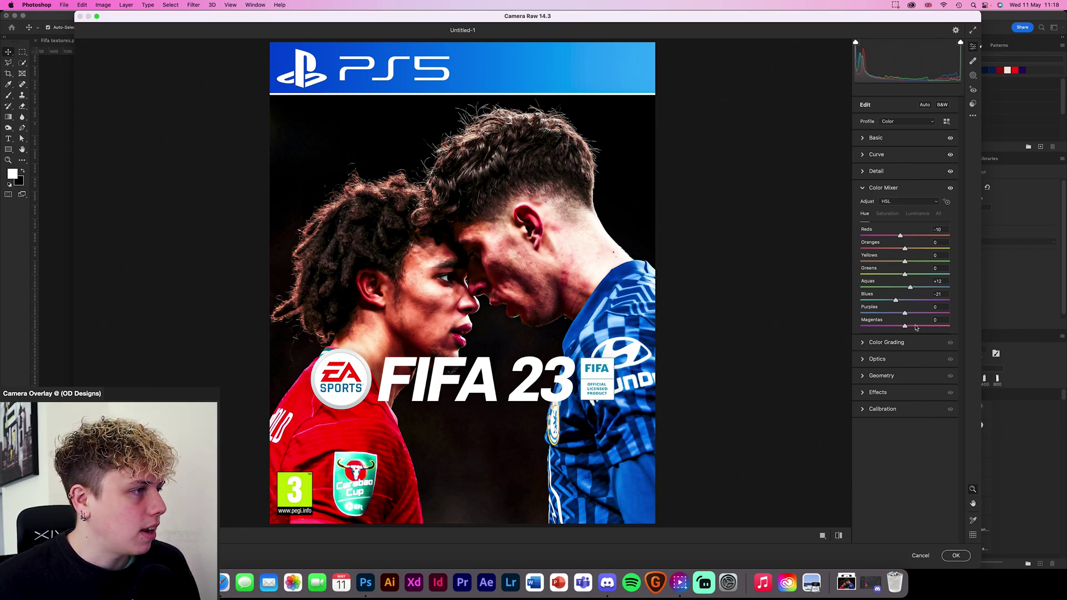
pyautogui.click(888, 342)
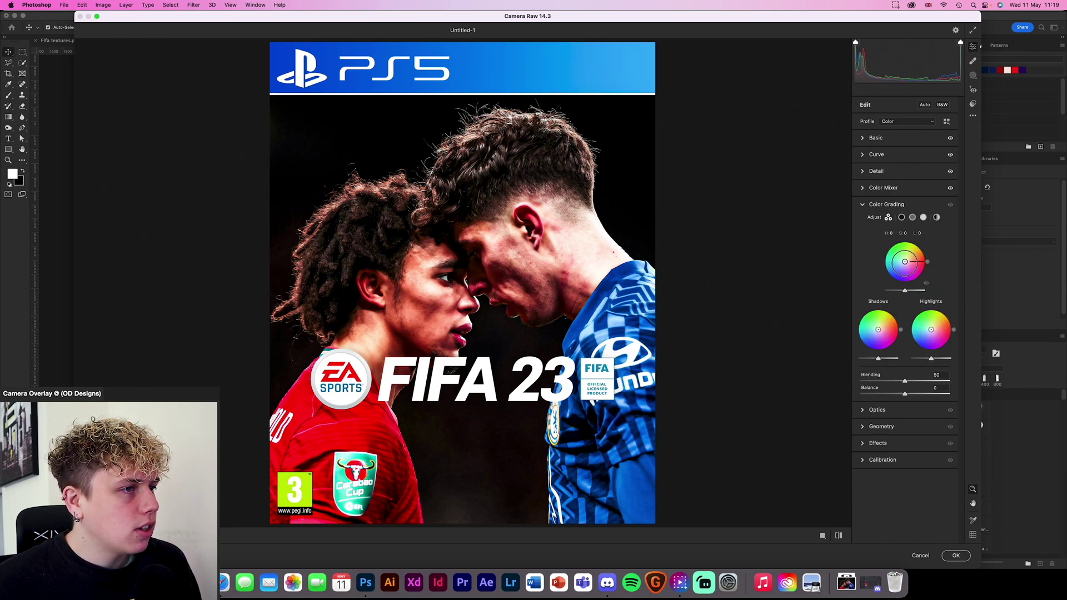
pyautogui.click(905, 261)
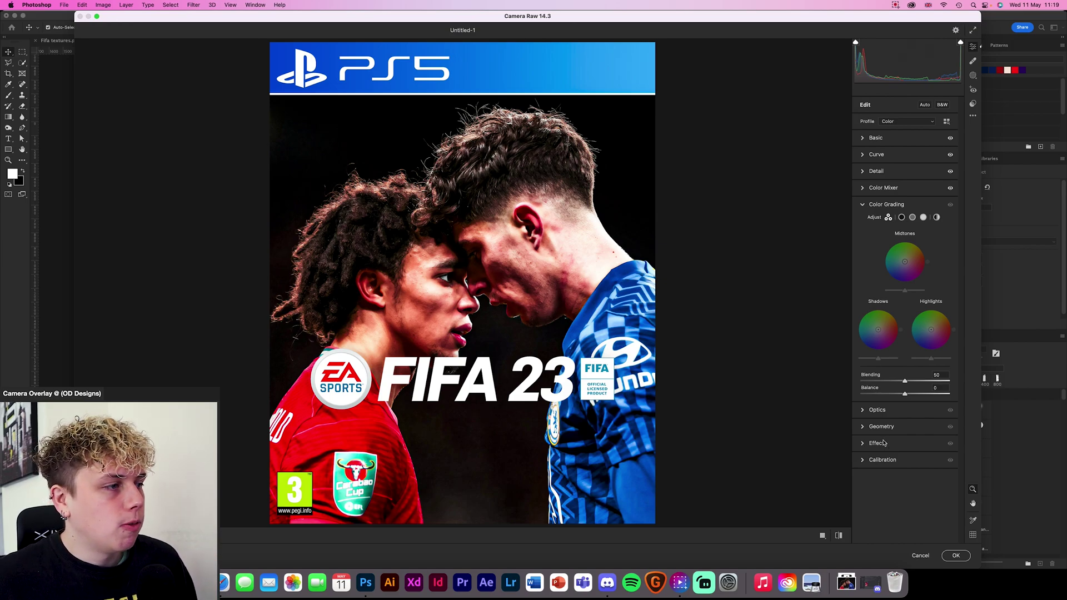
# Step: Add a Grain effect of 30 and a Vignetting of -10 to the cover
pyautogui.click(862, 445)
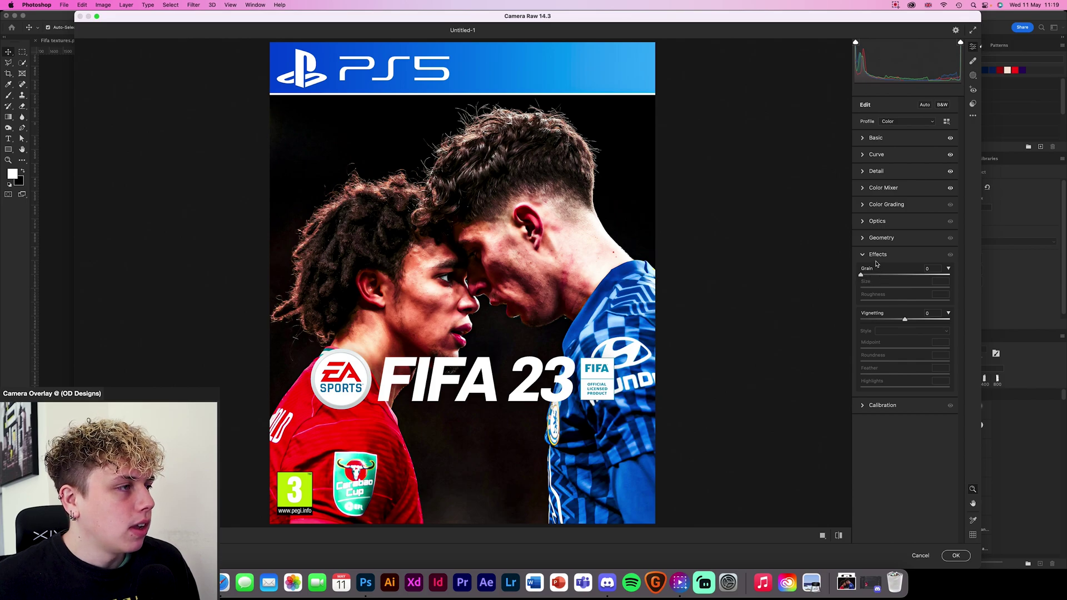
pyautogui.moveTo(877, 275); pyautogui.dragTo(887, 278)
pyautogui.moveTo(904, 319); pyautogui.dragTo(902, 322)
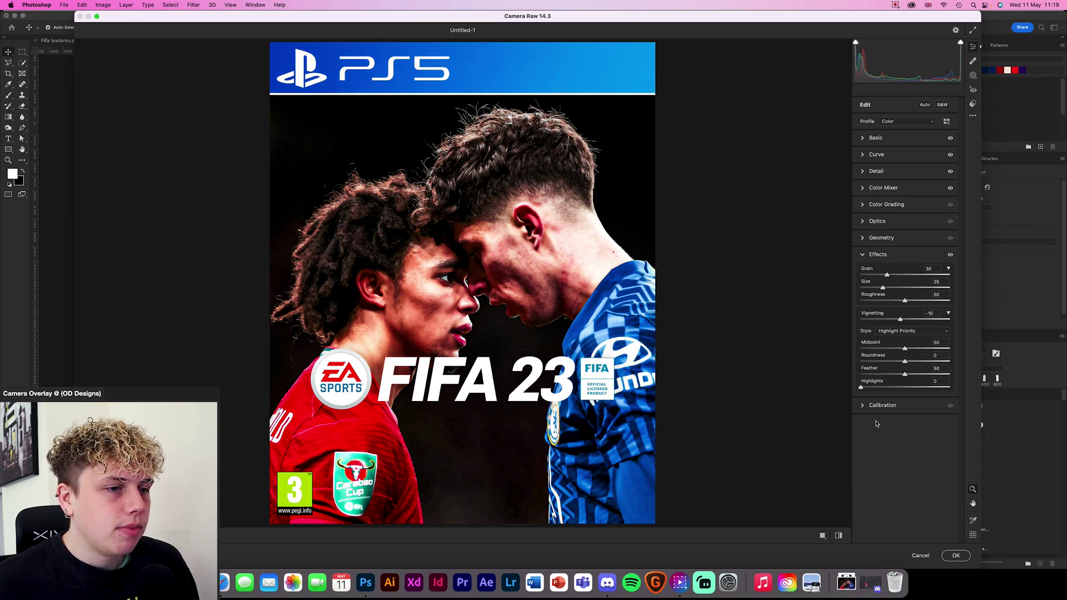
# Step: Calibrate Red Primary saturation to +10, Blue Primary saturation to +10 and Blue Primary hue to -8, and apply the Camera Raw filter
pyautogui.click(878, 406)
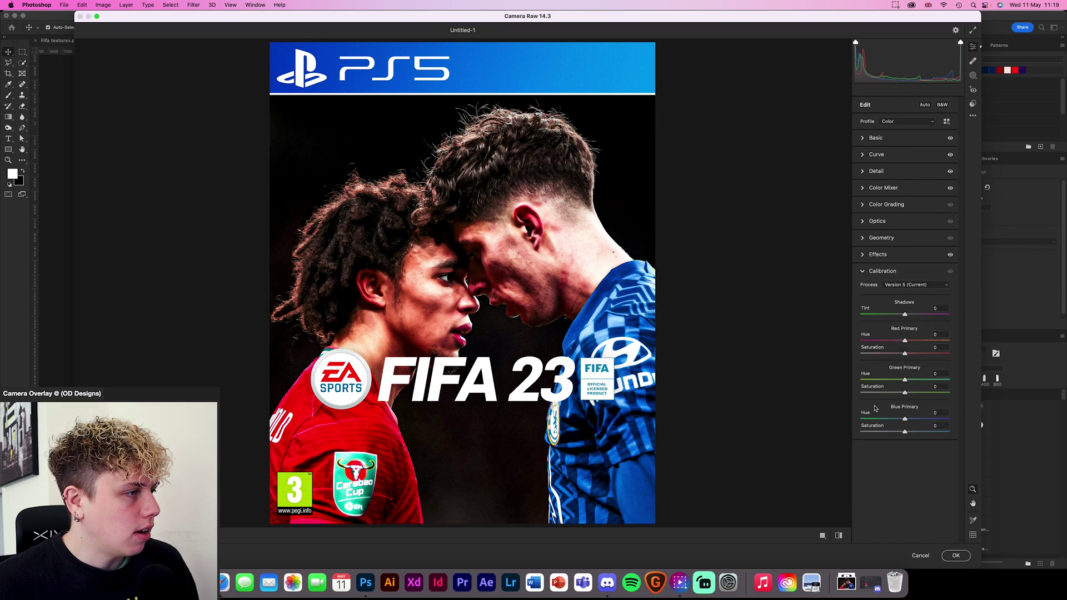
pyautogui.moveTo(904, 353); pyautogui.dragTo(910, 354)
pyautogui.moveTo(905, 433); pyautogui.dragTo(902, 420)
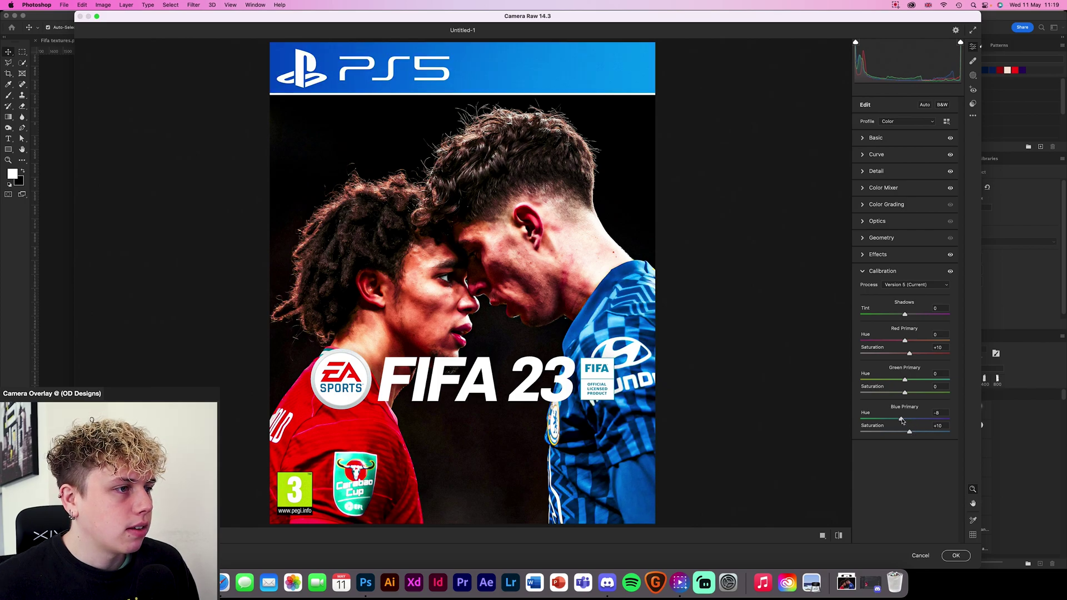
pyautogui.click(955, 555)
# Step: Compare the cover before and after the Camera Raw grading by repeatedly toggling the merged layer's visibility
pyautogui.scroll(-1, 632, 267)
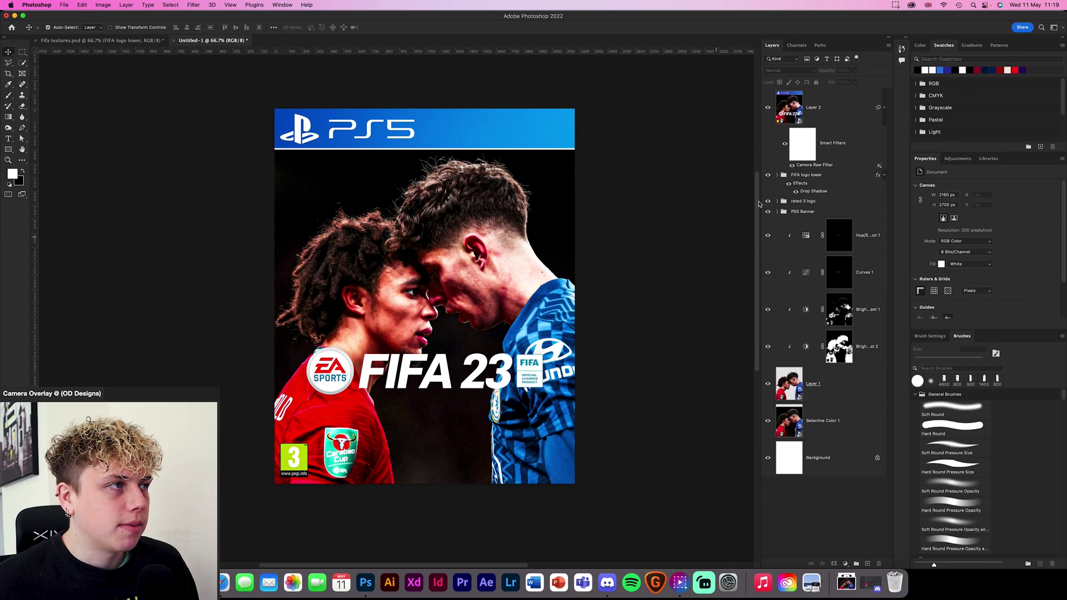
pyautogui.click(767, 109)
pyautogui.click(767, 109)
pyautogui.click(767, 109)
pyautogui.click(767, 109)
pyautogui.click(767, 109)
pyautogui.click(767, 109)
pyautogui.click(767, 109)
pyautogui.click(767, 109)
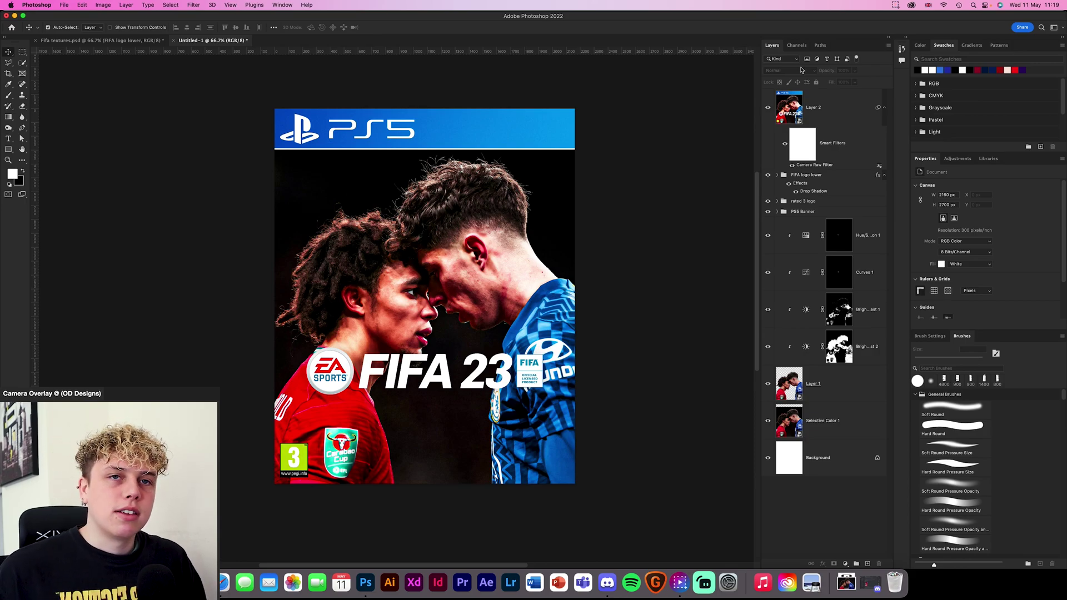